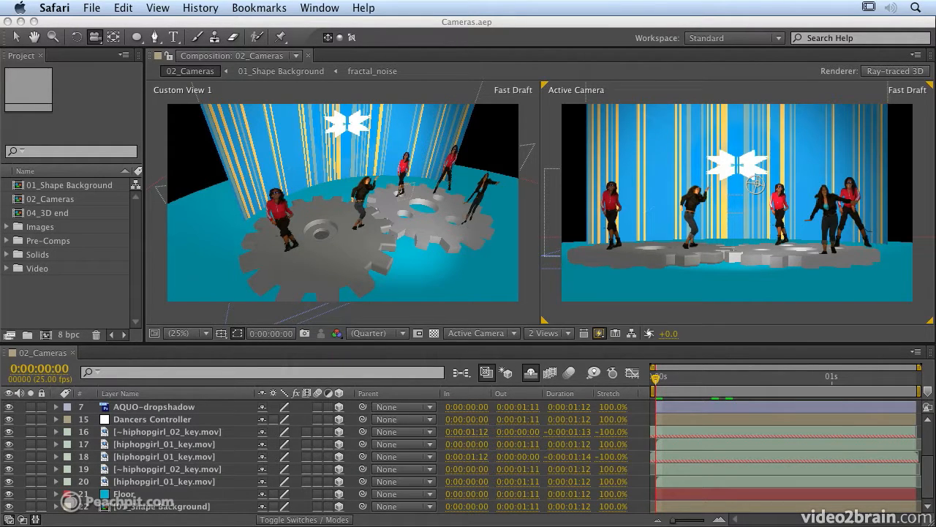
# Step: Select the 02_Cameras composition in the project and move the current time to 0:00:00:22
pyautogui.click(539, 20)
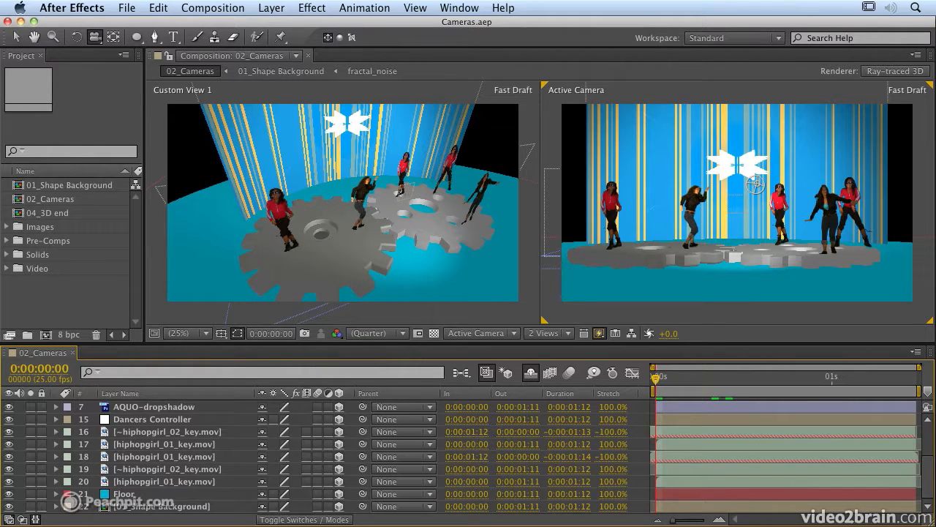
pyautogui.click(19, 203)
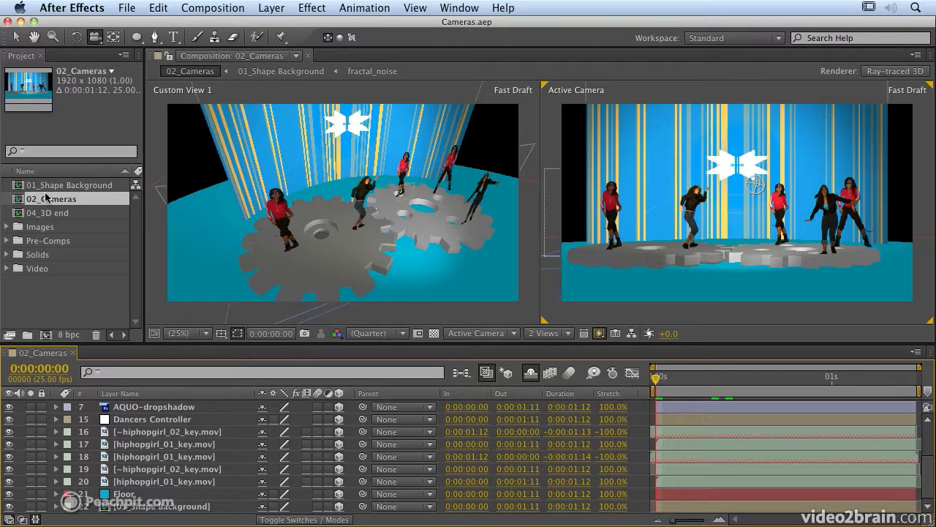
pyautogui.click(673, 383)
pyautogui.moveTo(674, 380); pyautogui.dragTo(814, 375)
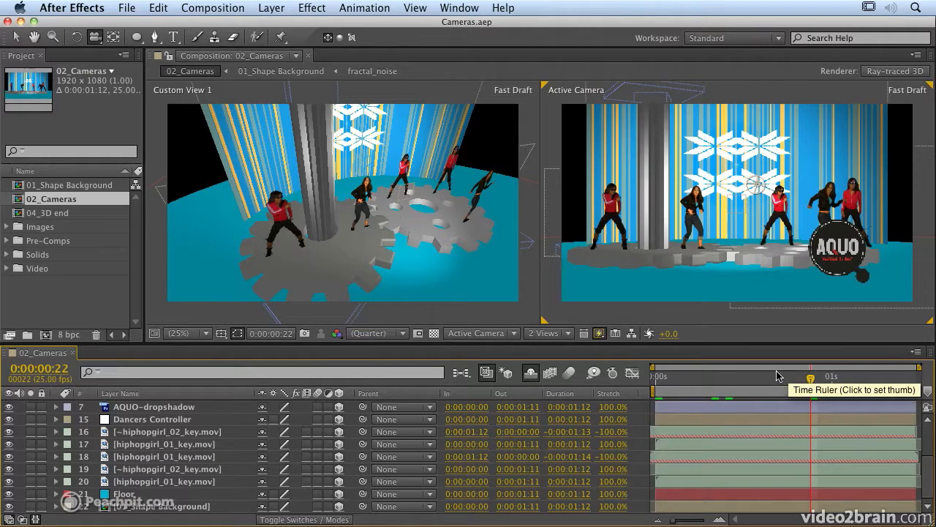
# Step: Add a two-node camera named Camera 1 with the 50mm preset
pyautogui.click(272, 8)
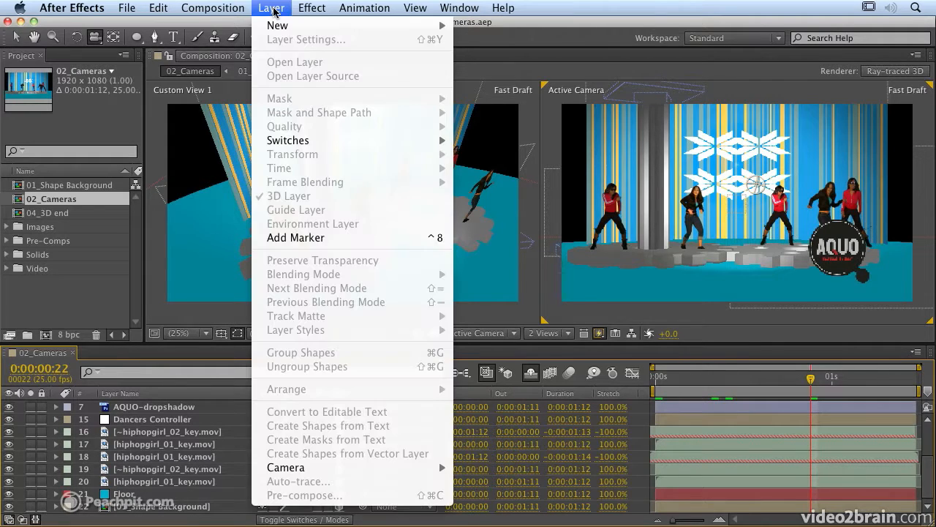
pyautogui.moveTo(277, 25)
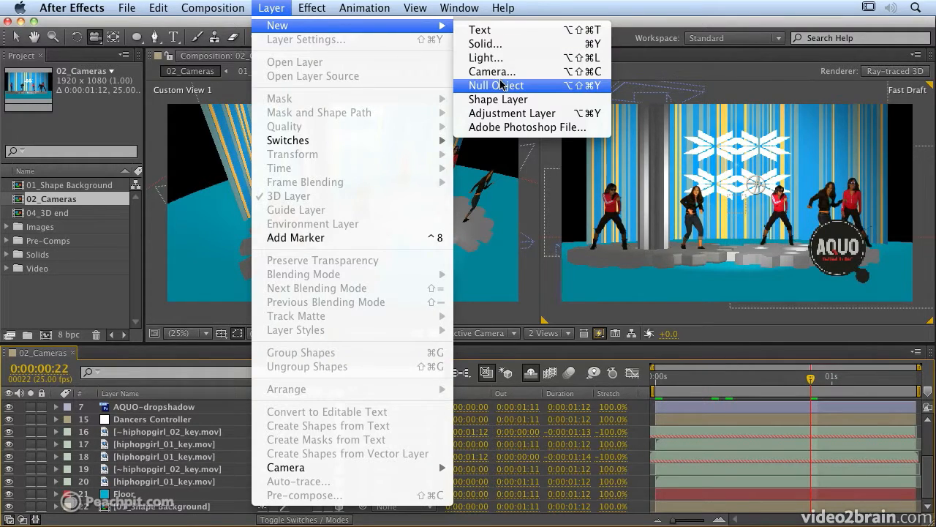
pyautogui.click(502, 73)
pyautogui.moveTo(502, 110); pyautogui.dragTo(490, 93)
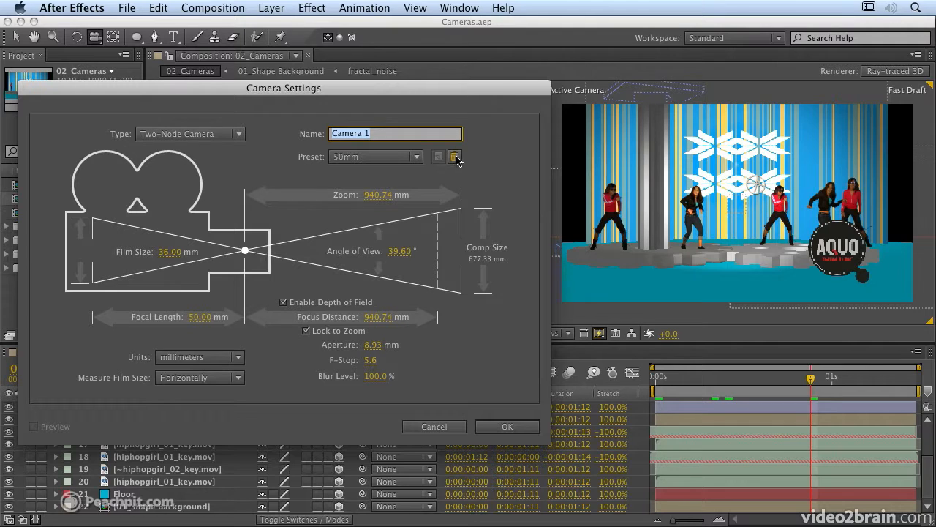
pyautogui.click(420, 160)
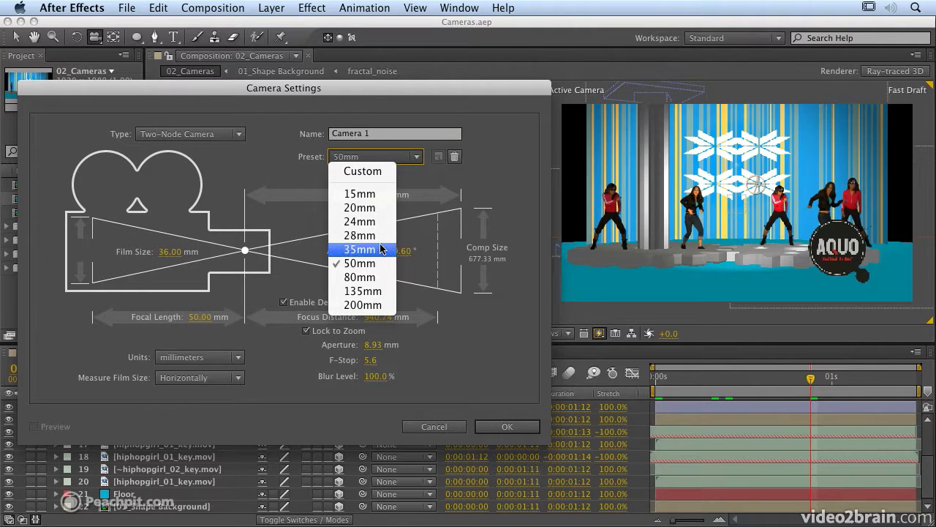
pyautogui.click(372, 270)
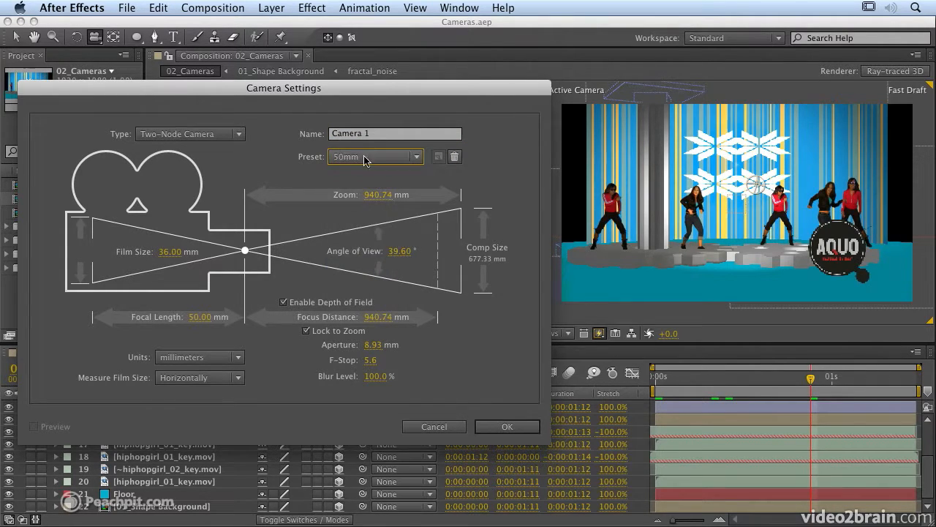
pyautogui.click(521, 430)
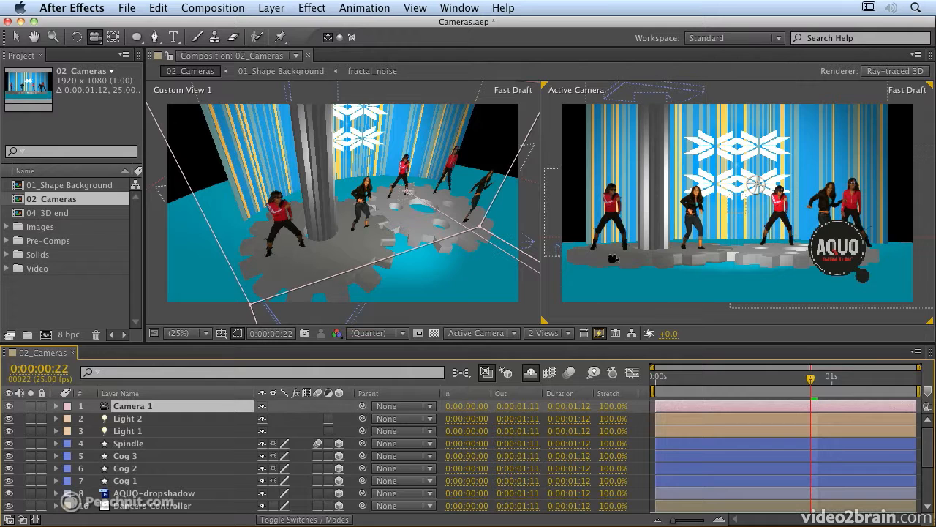
# Step: Examine Camera 1's body, field-of-view frame and point of interest around the stage from Custom View 1
pyautogui.click(442, 316)
pyautogui.moveTo(361, 226); pyautogui.dragTo(391, 227)
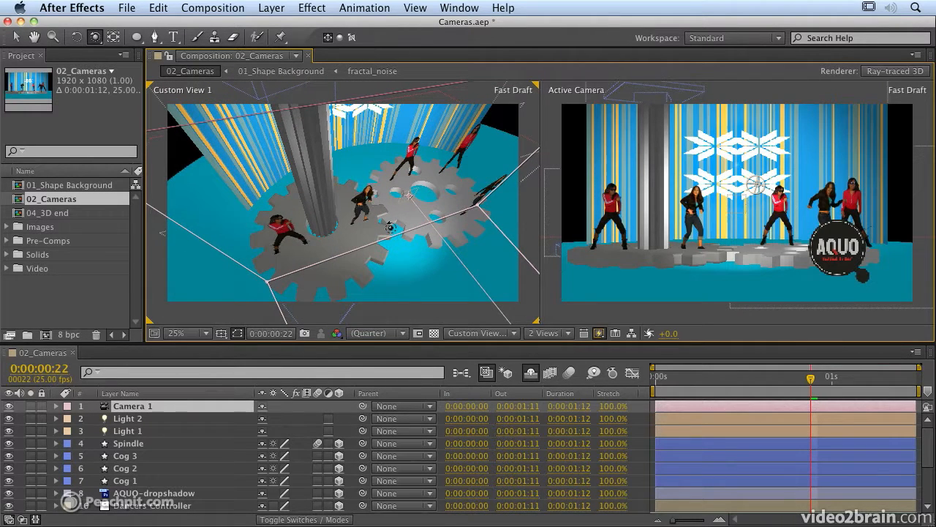
pyautogui.press('c')
pyautogui.press('c')
pyautogui.moveTo(378, 201); pyautogui.dragTo(384, 358)
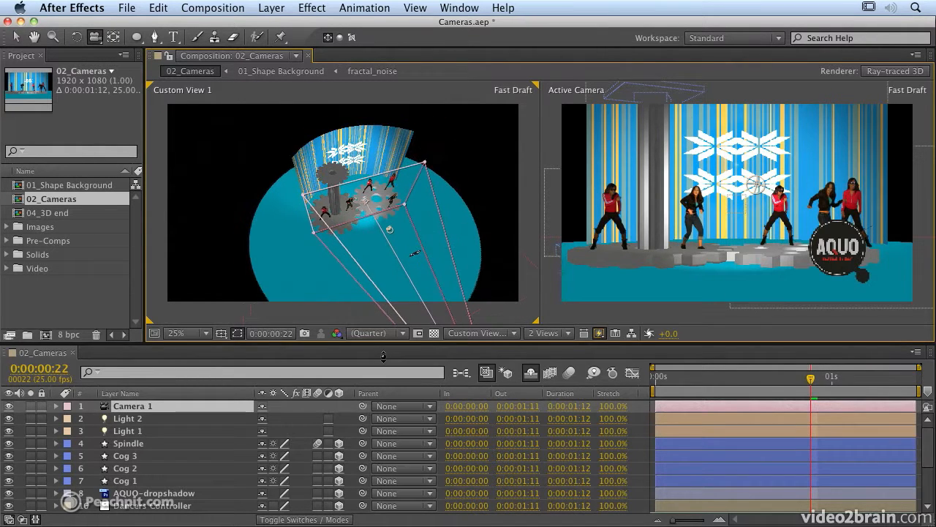
pyautogui.moveTo(368, 209); pyautogui.dragTo(352, 163)
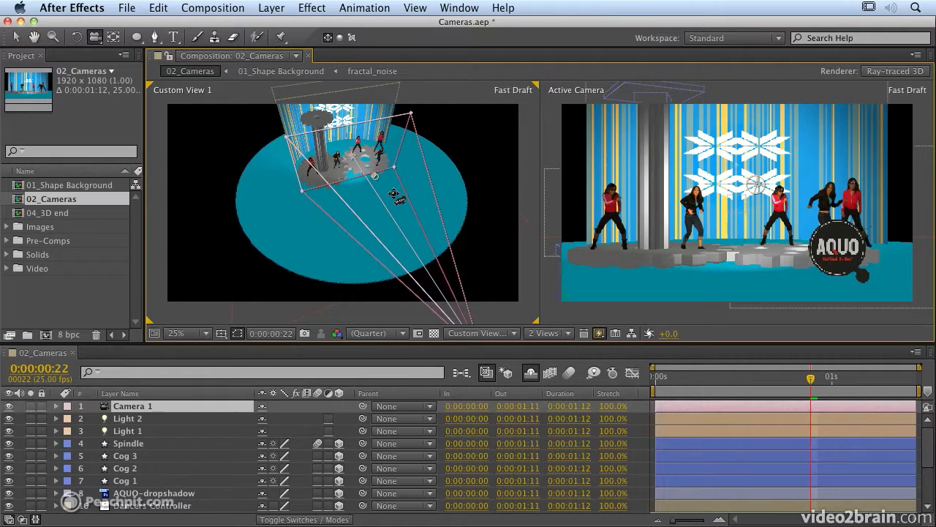
pyautogui.moveTo(401, 200); pyautogui.dragTo(378, 130)
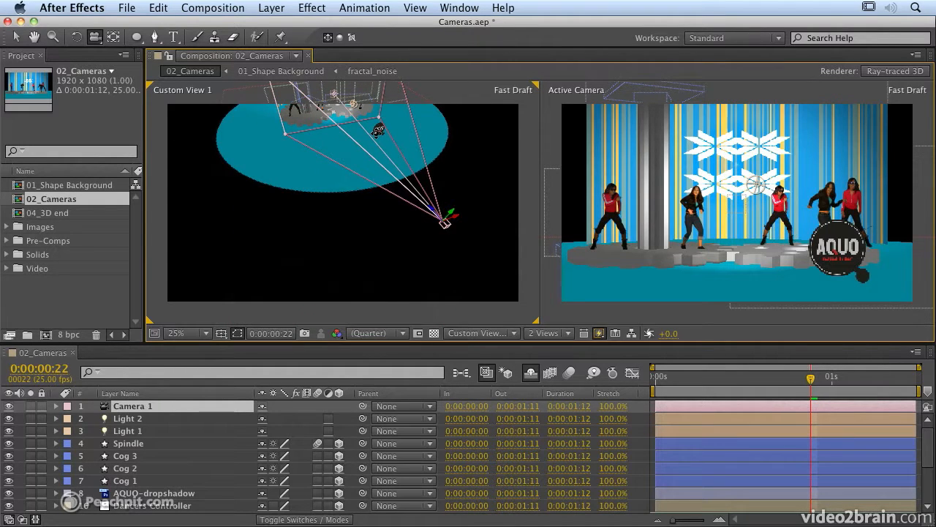
pyautogui.press('.')
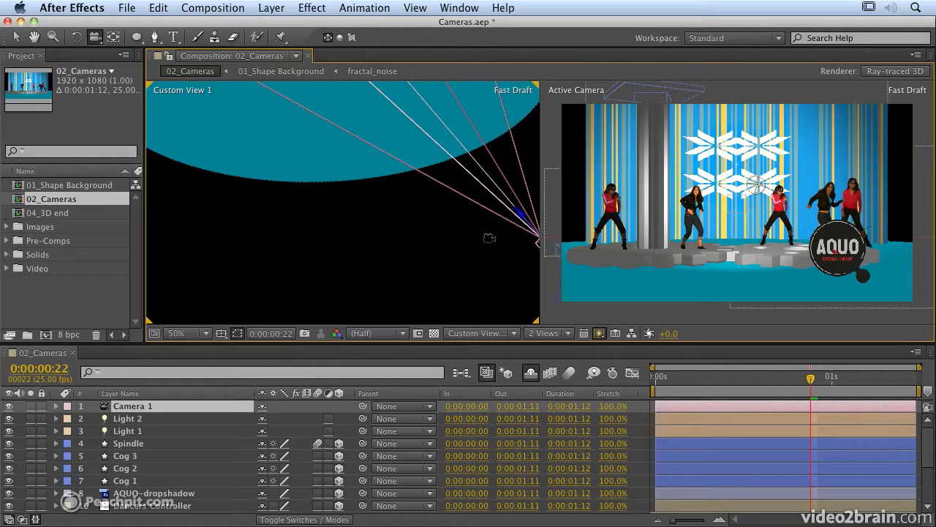
pyautogui.moveTo(489, 238); pyautogui.dragTo(439, 242)
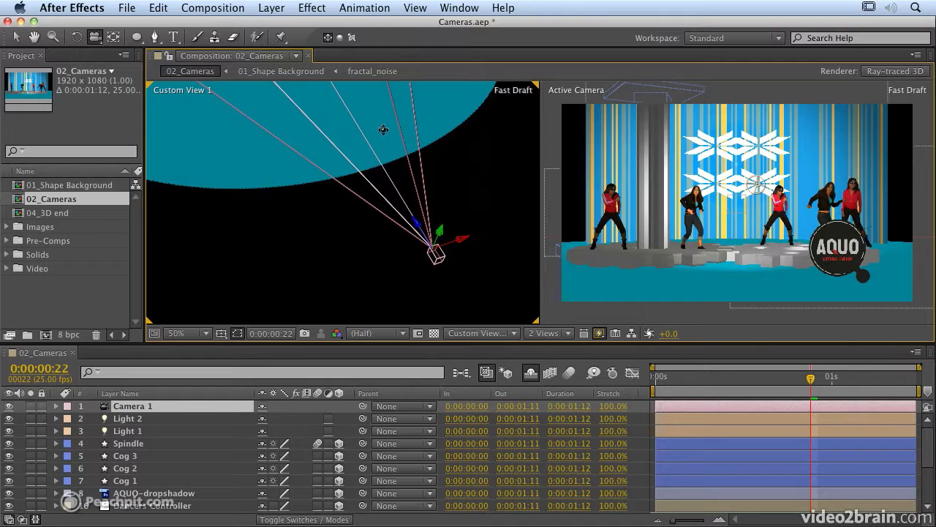
pyautogui.moveTo(401, 159); pyautogui.dragTo(464, 276)
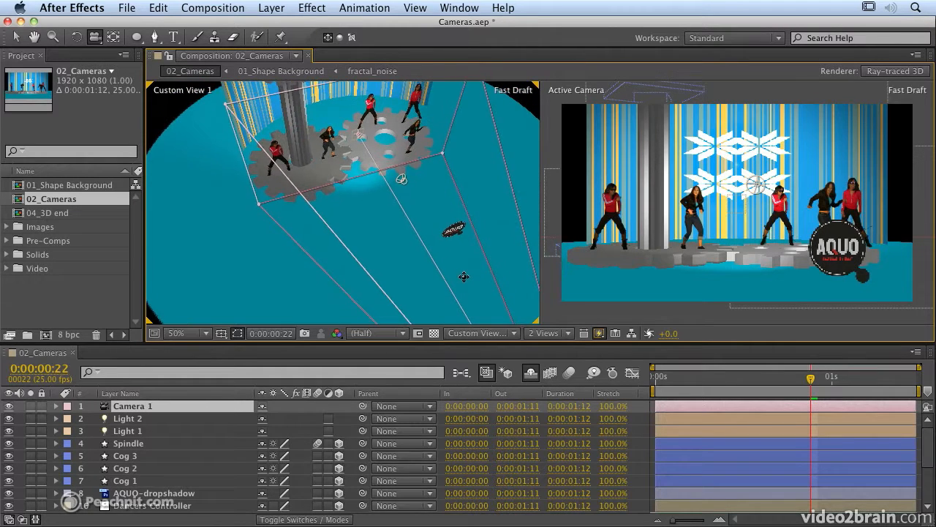
# Step: Set the composition's fast preview mode to Fast Draft
pyautogui.click(599, 334)
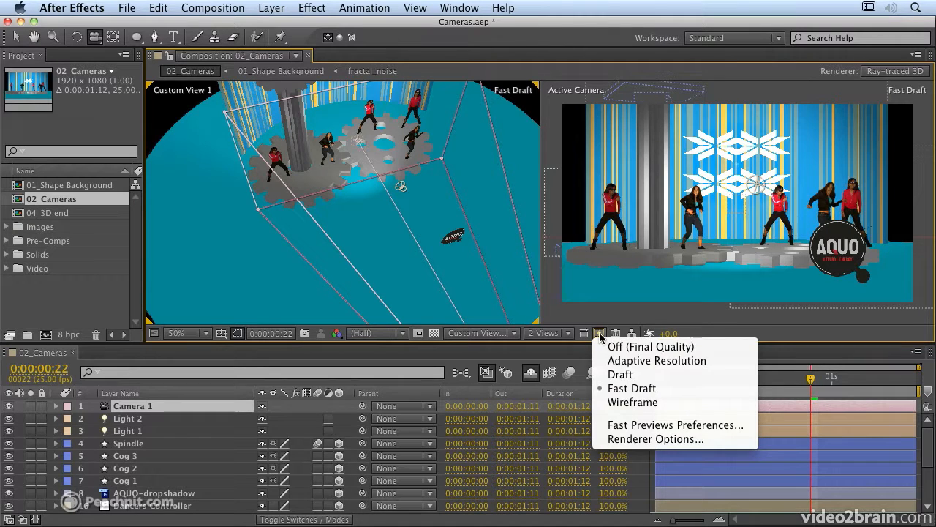
pyautogui.click(659, 394)
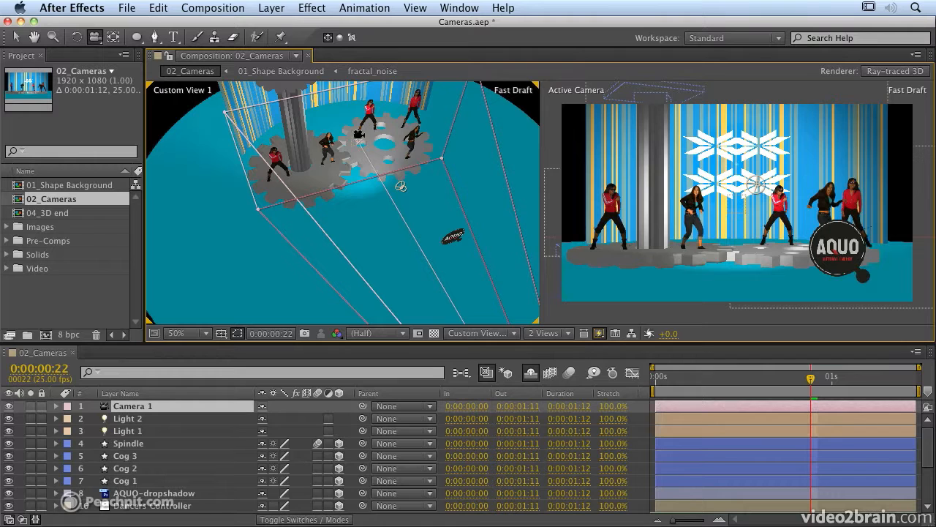
pyautogui.moveTo(365, 150); pyautogui.dragTo(343, 133)
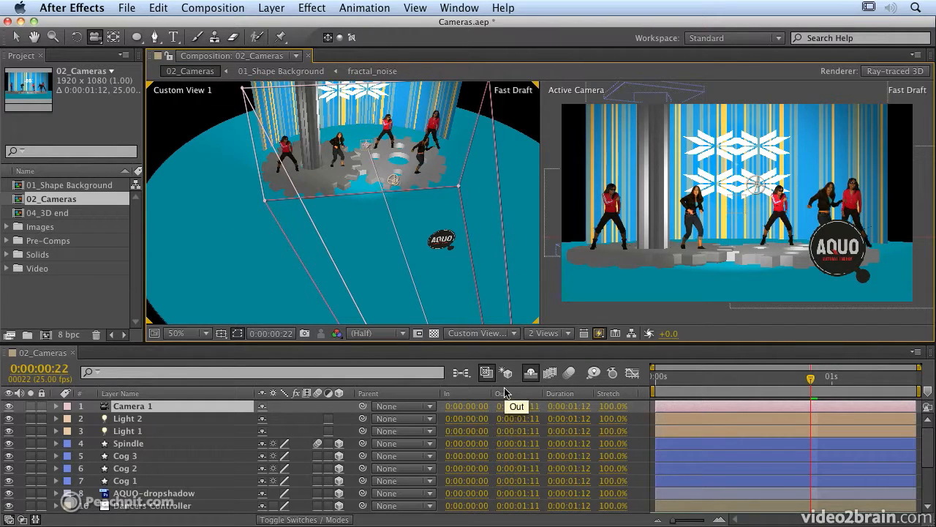
# Step: Move the AQUO-dropshadow layer along its X axis until it lies outside Camera 1's field of view
pyautogui.click(146, 494)
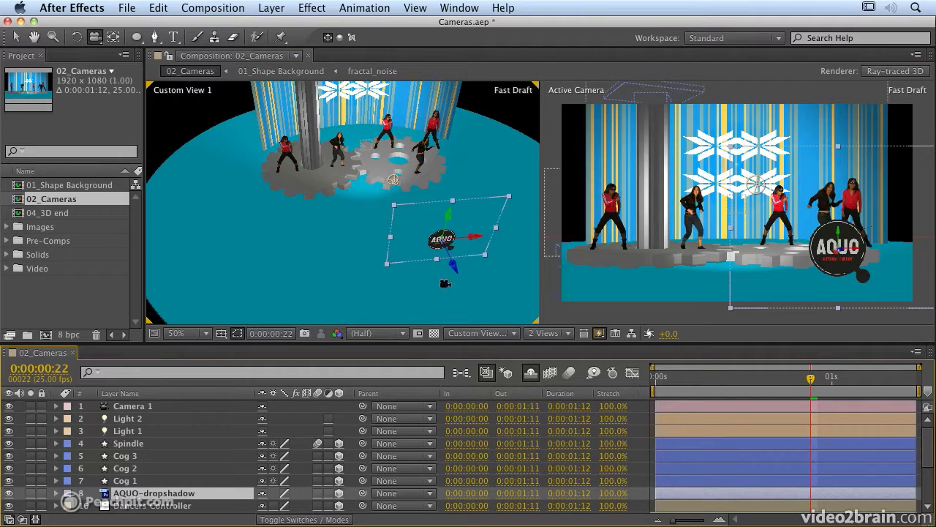
pyautogui.press('v')
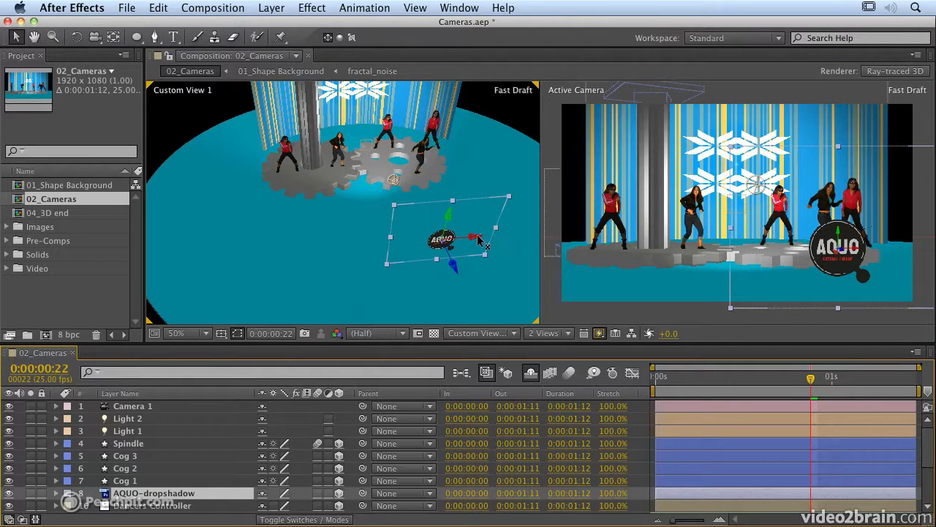
pyautogui.moveTo(478, 239); pyautogui.dragTo(583, 244)
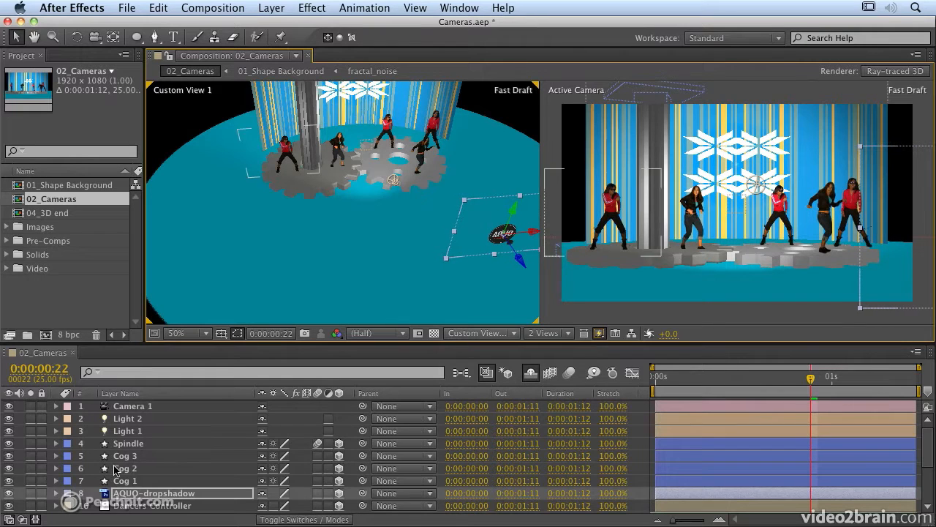
# Step: Check Camera 1's field-of-view frame and move the AQUO-dropshadow layer along X back inside it
pyautogui.click(156, 407)
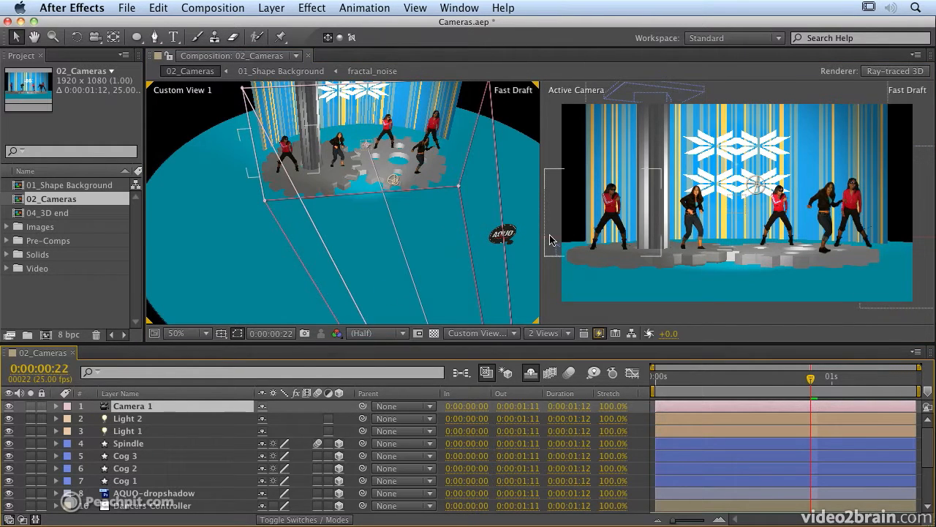
pyautogui.click(507, 241)
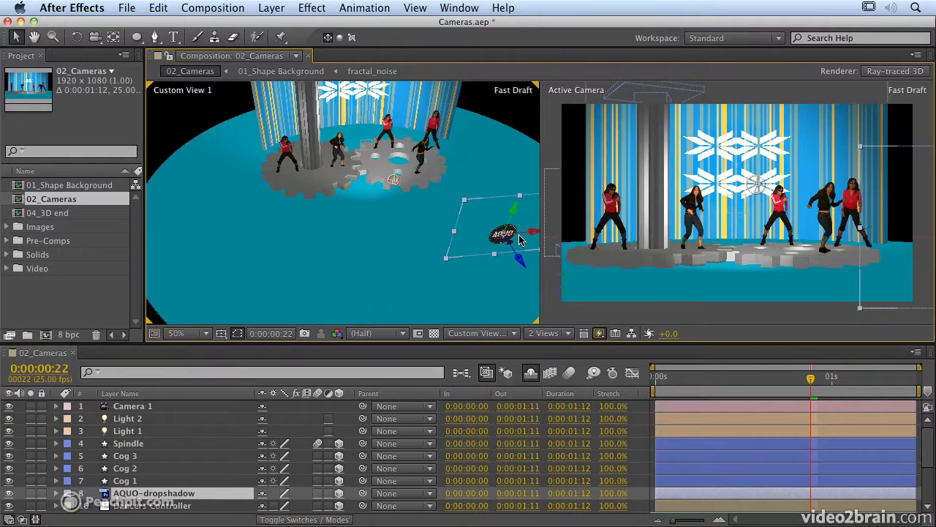
pyautogui.moveTo(524, 234); pyautogui.dragTo(432, 246)
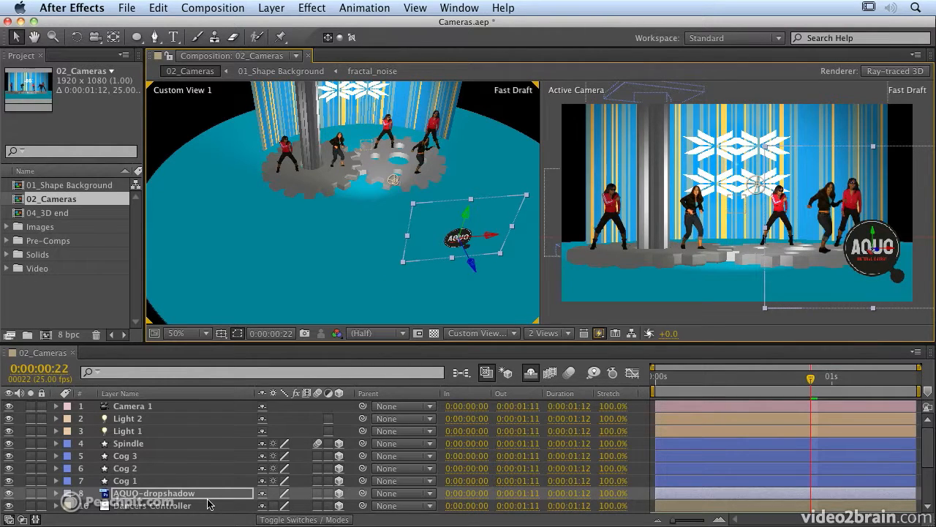
# Step: Examine Camera 1's Camera Options, including depth of field and iris properties, and reveal its Transform properties
pyautogui.click(129, 406)
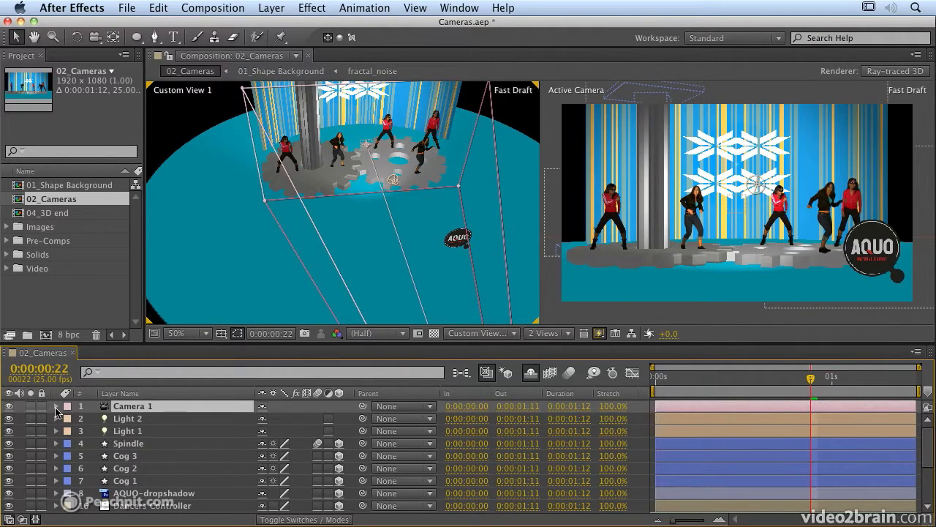
pyautogui.click(56, 407)
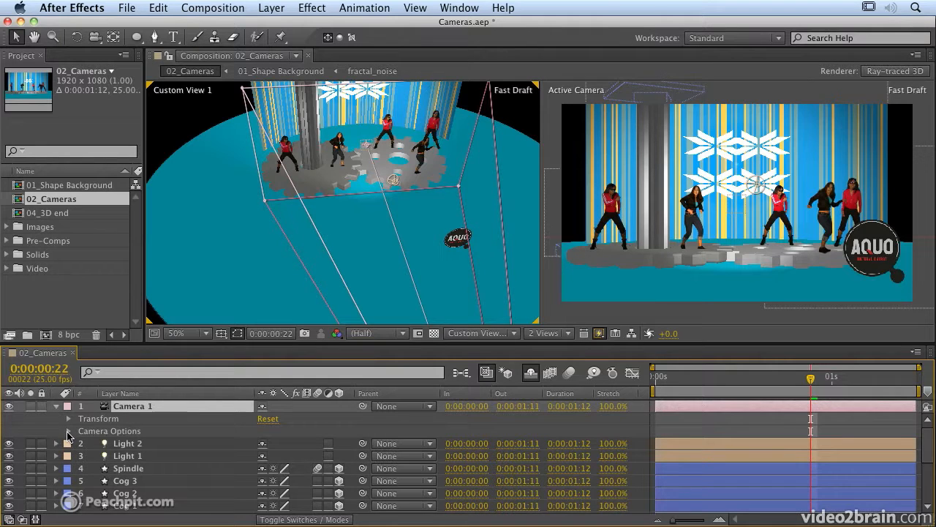
pyautogui.click(69, 432)
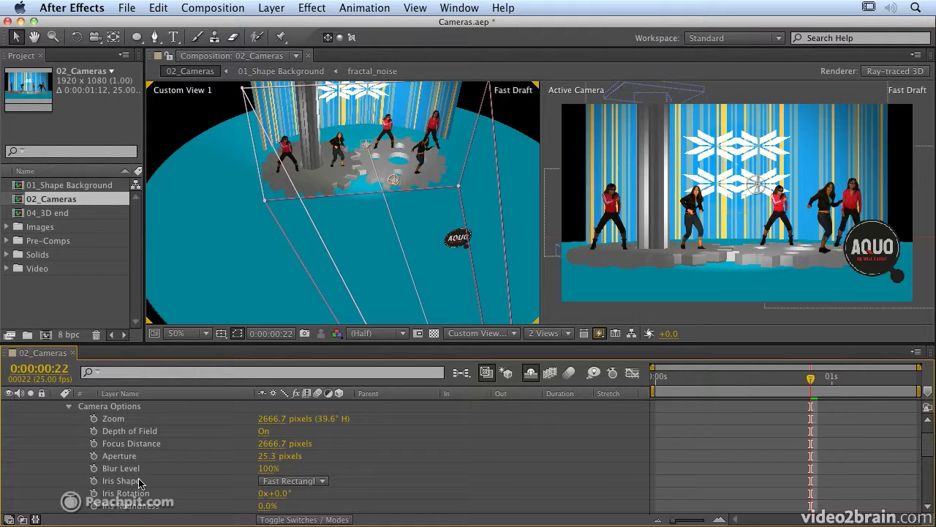
pyautogui.scroll(-3, 139, 482)
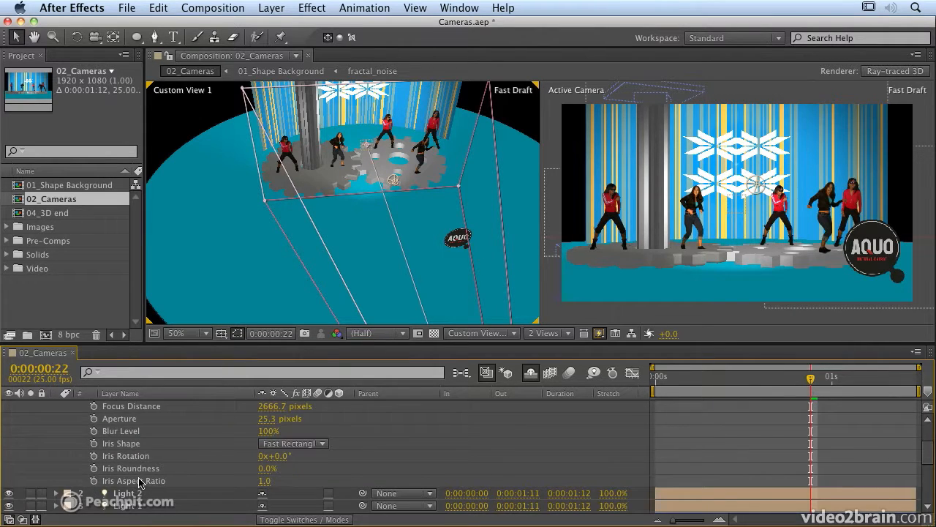
pyautogui.scroll(5, 139, 482)
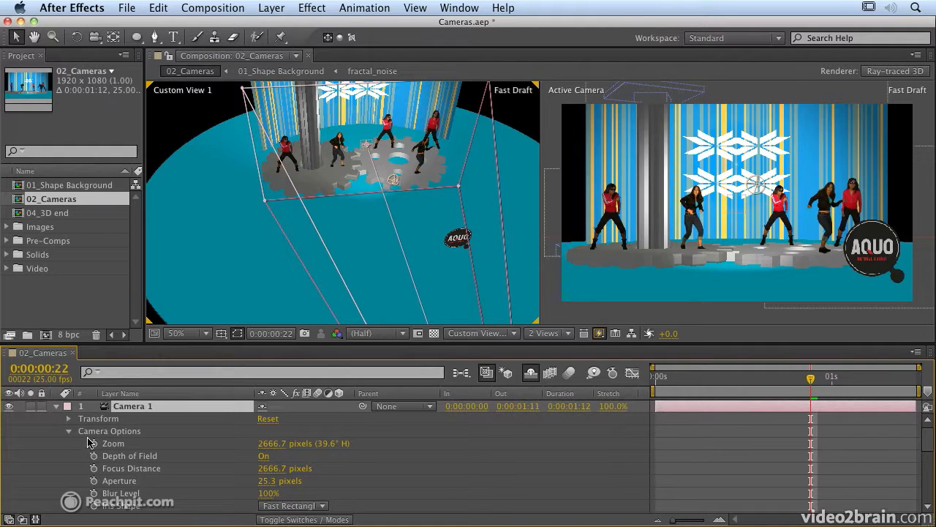
pyautogui.click(68, 431)
pyautogui.click(69, 418)
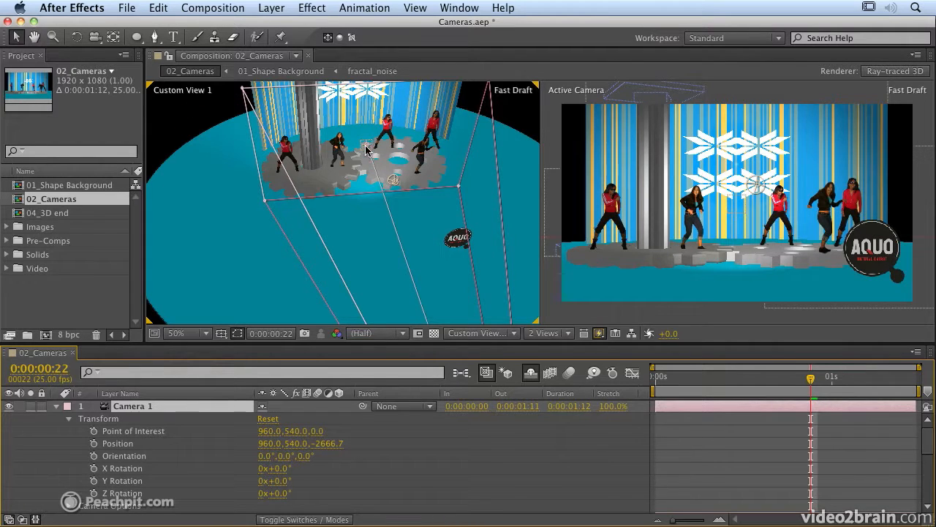
# Step: Reposition Camera 1's point of interest in Custom View 1 and in Top view, finishing at about 952.9, 574.2, 168.3
pyautogui.moveTo(366, 149); pyautogui.dragTo(423, 152)
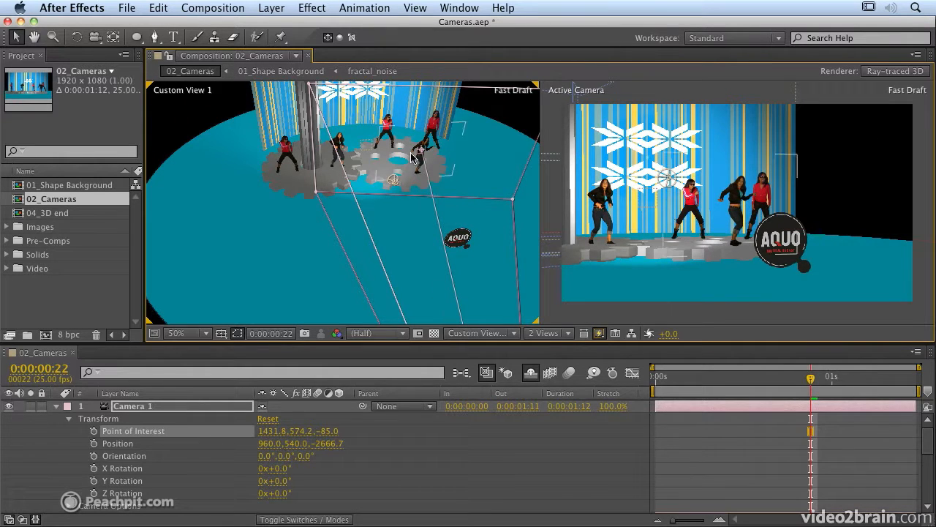
pyautogui.click(476, 335)
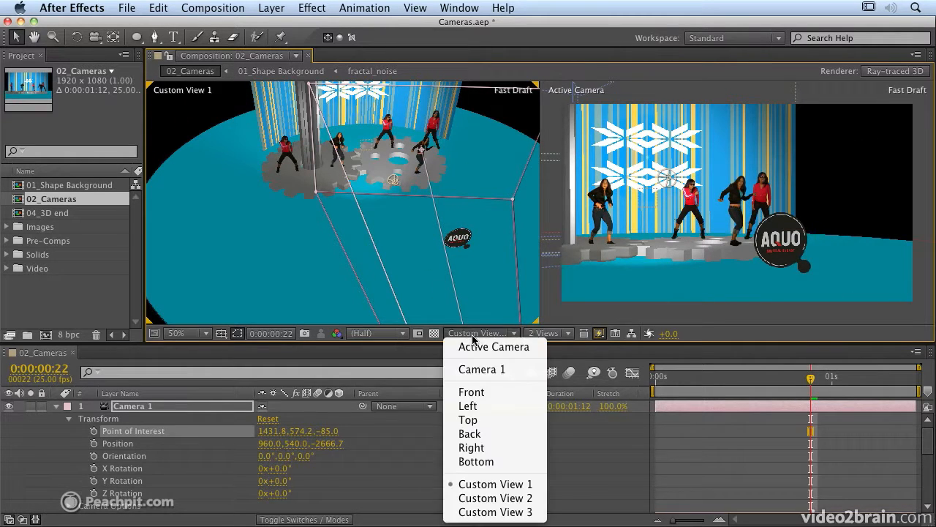
pyautogui.click(469, 420)
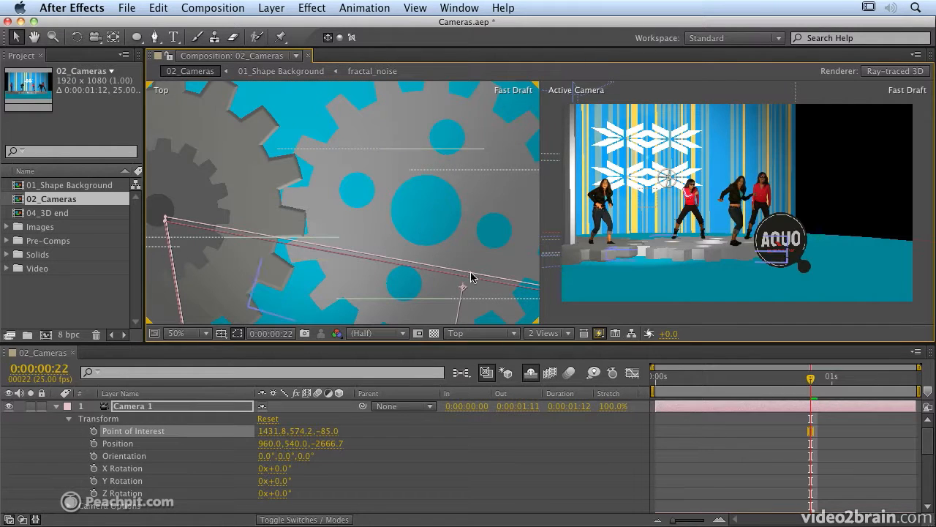
pyautogui.moveTo(421, 279); pyautogui.dragTo(311, 207)
# Step: In Front view, move Camera 1's point of interest to about 1418.9, 512.2, 168.3 and keyframe it at 0:00:00:00
pyautogui.click(489, 333)
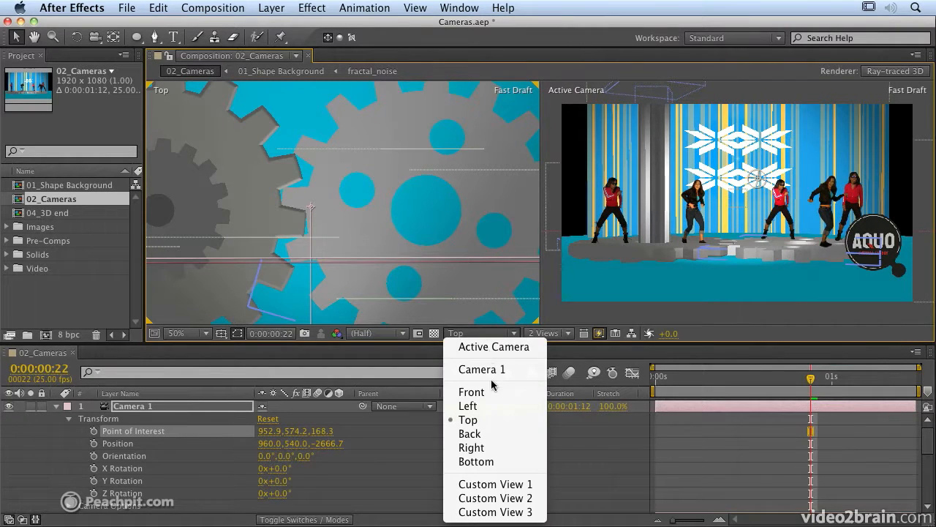
pyautogui.click(493, 389)
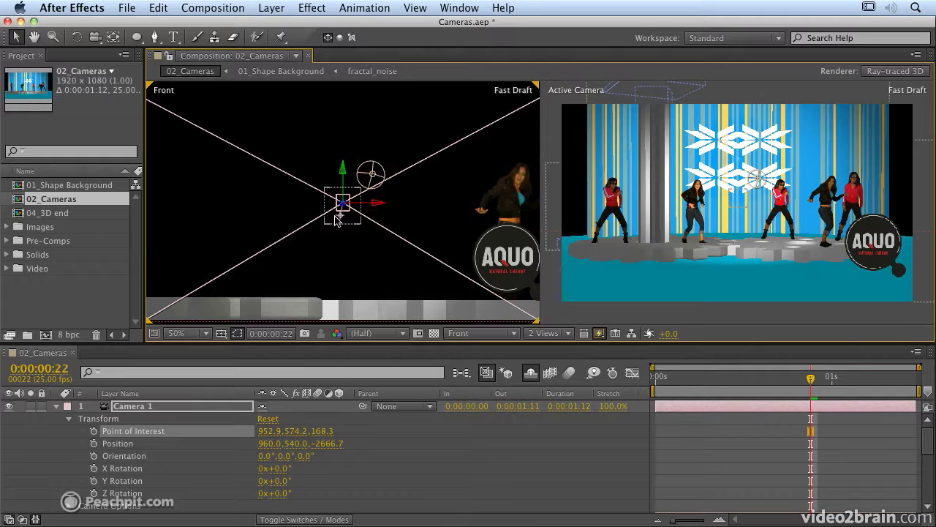
pyautogui.moveTo(340, 216); pyautogui.dragTo(512, 197)
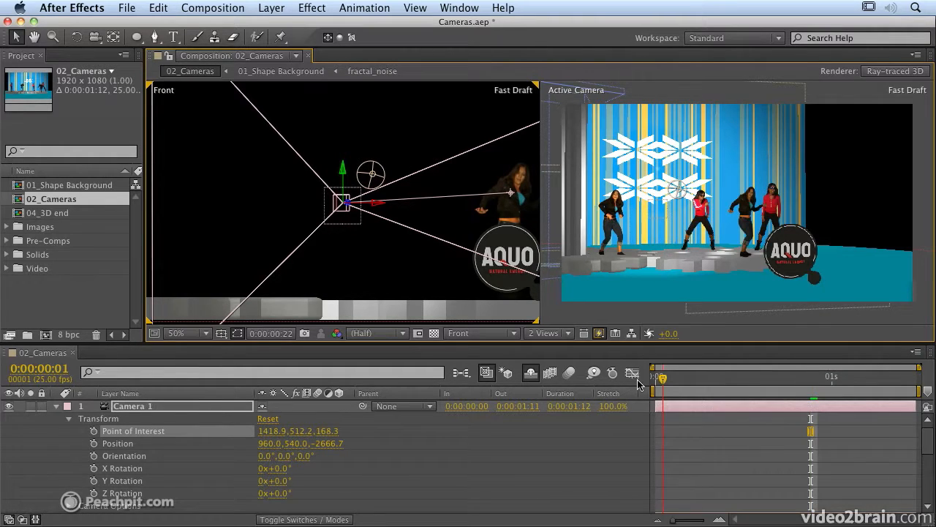
pyautogui.press('Home')
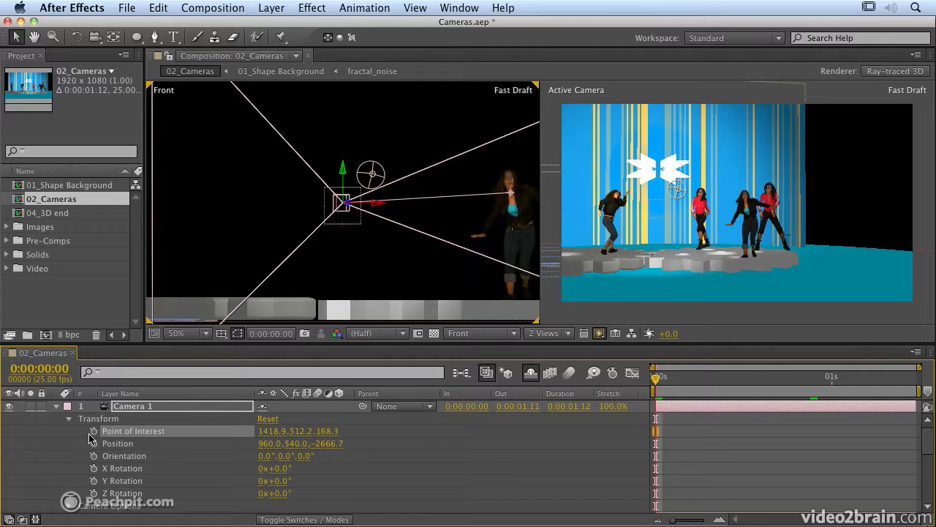
pyautogui.click(93, 431)
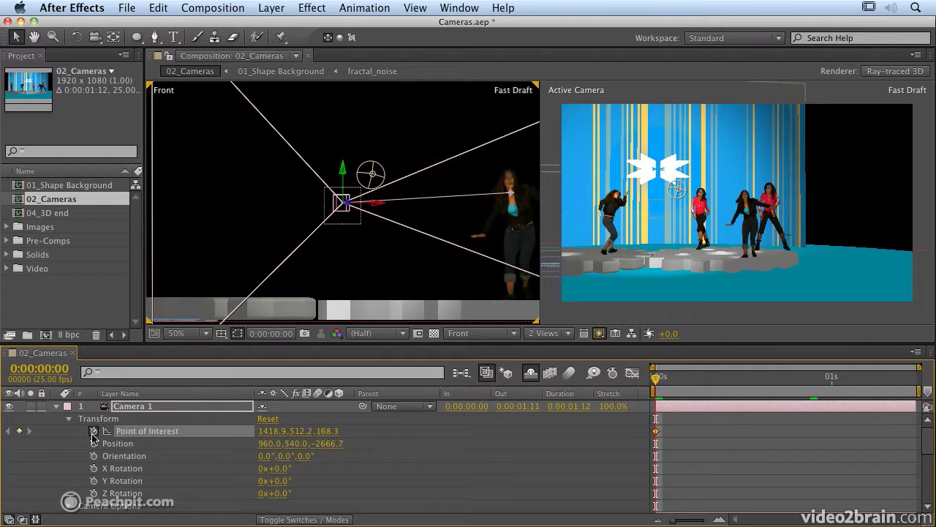
# Step: At 0:00:01:11, move Camera 1's point of interest to about 235.9, 469.1, 168.3 and curve its motion path upward near that keyframe
pyautogui.press('space')
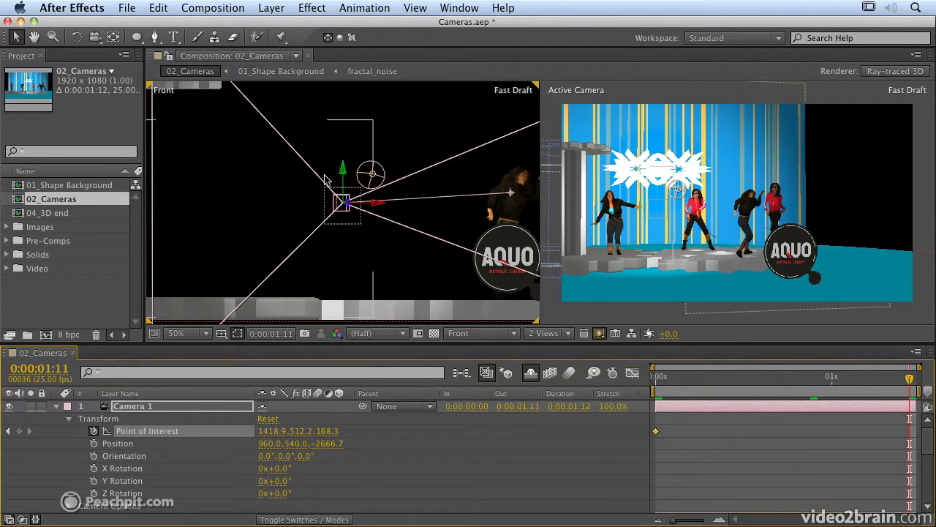
pyautogui.press('c')
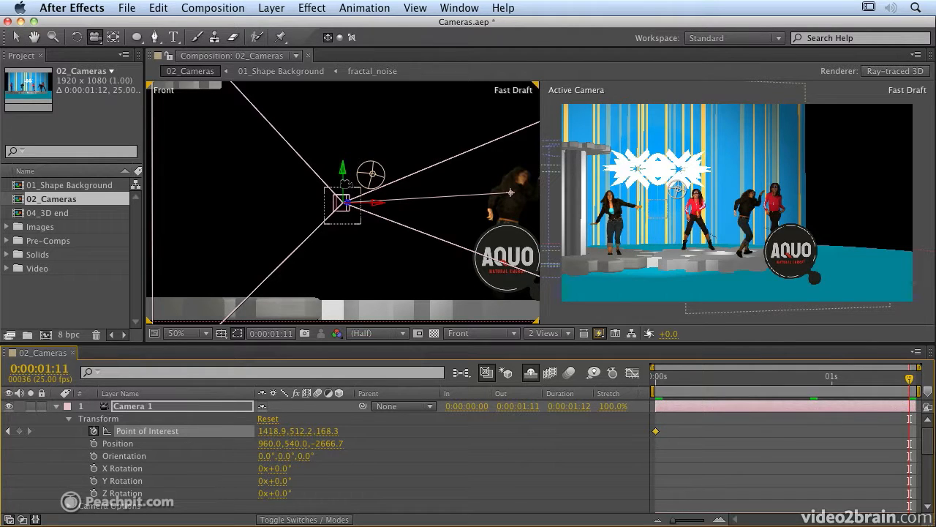
pyautogui.moveTo(358, 380); pyautogui.dragTo(367, 486)
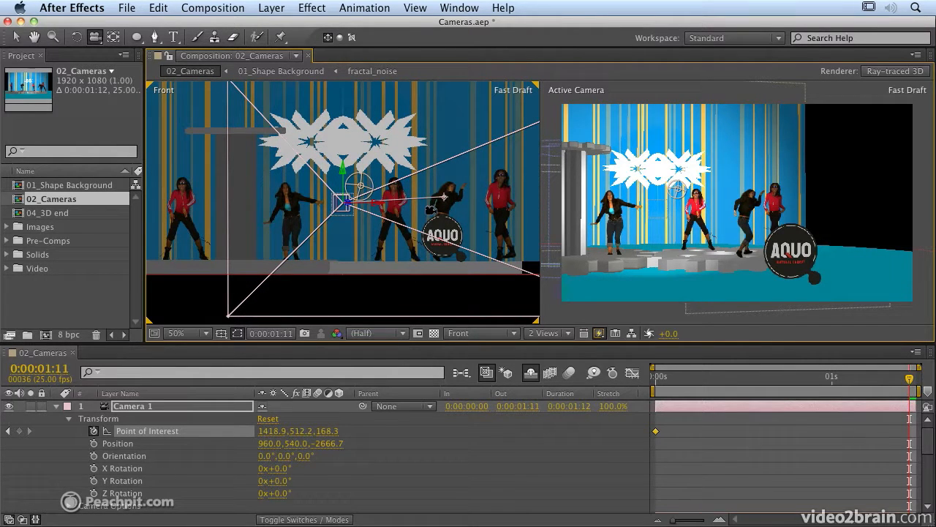
pyautogui.moveTo(269, 439); pyautogui.dragTo(8, 385)
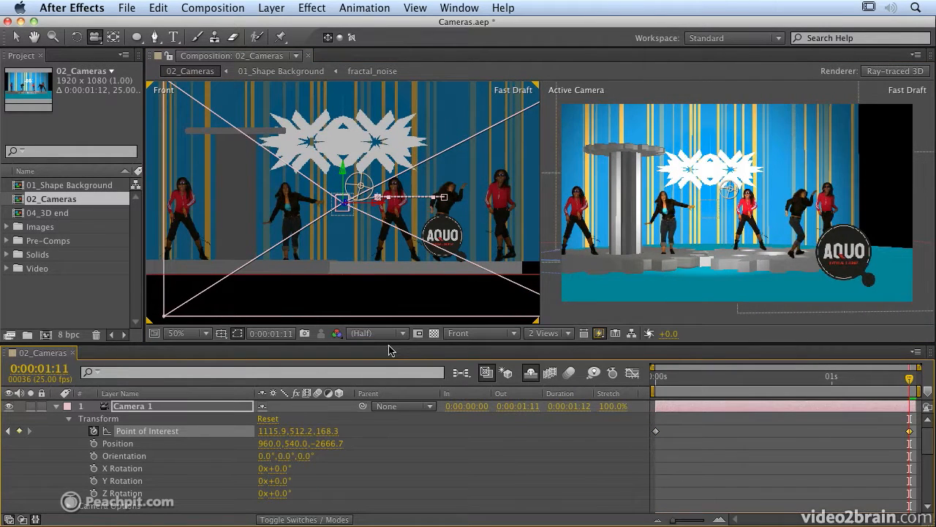
pyautogui.moveTo(275, 431); pyautogui.dragTo(225, 431)
pyautogui.press('v')
pyautogui.moveTo(187, 201); pyautogui.dragTo(214, 196)
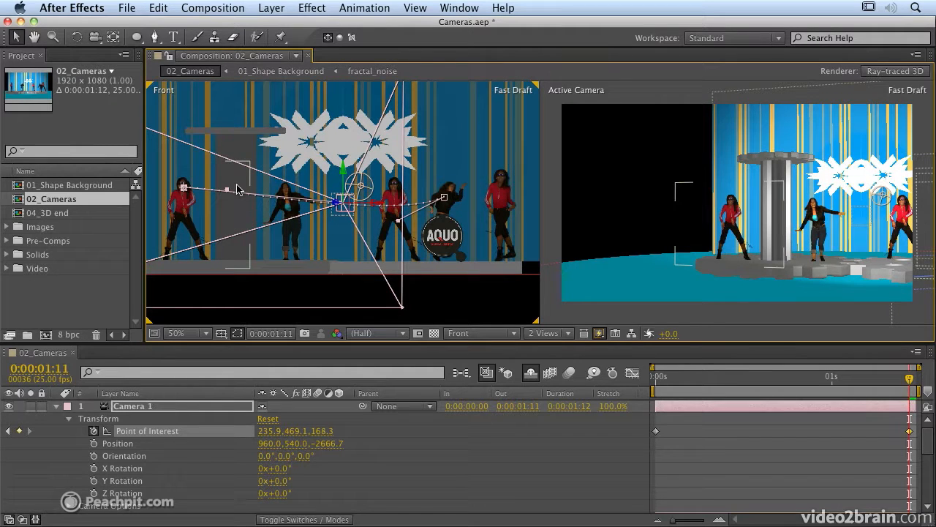
pyautogui.moveTo(229, 191); pyautogui.dragTo(232, 169)
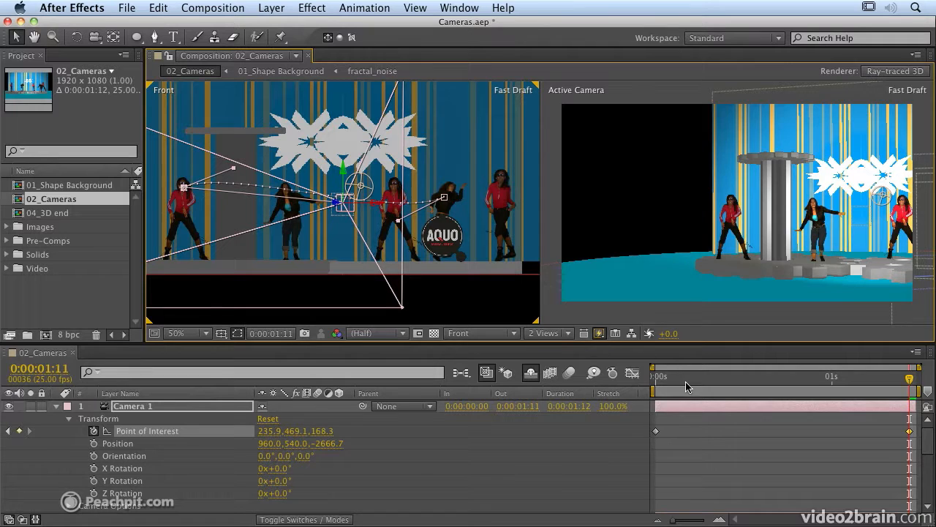
# Step: Preview the point-of-interest animation from the start through the Active Camera view
pyautogui.moveTo(684, 381); pyautogui.dragTo(600, 372)
pyautogui.click(588, 308)
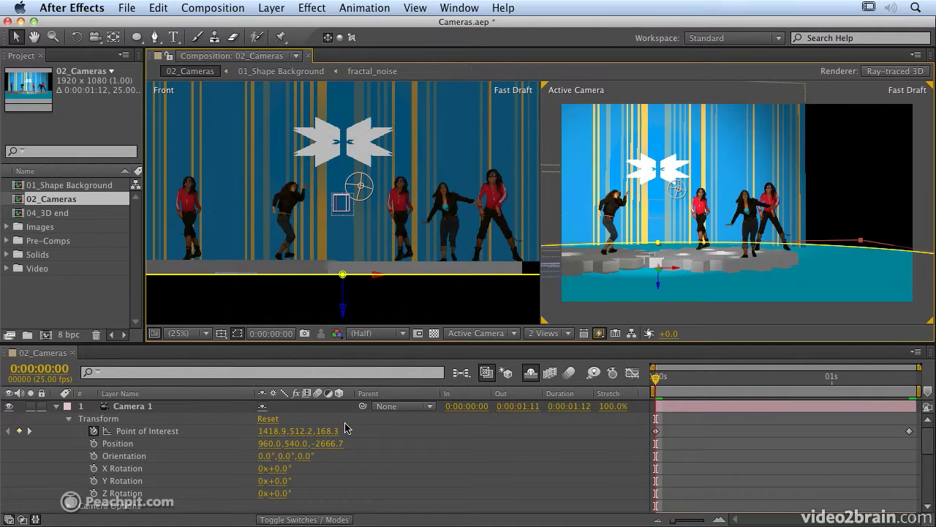
pyautogui.press('KP_0')
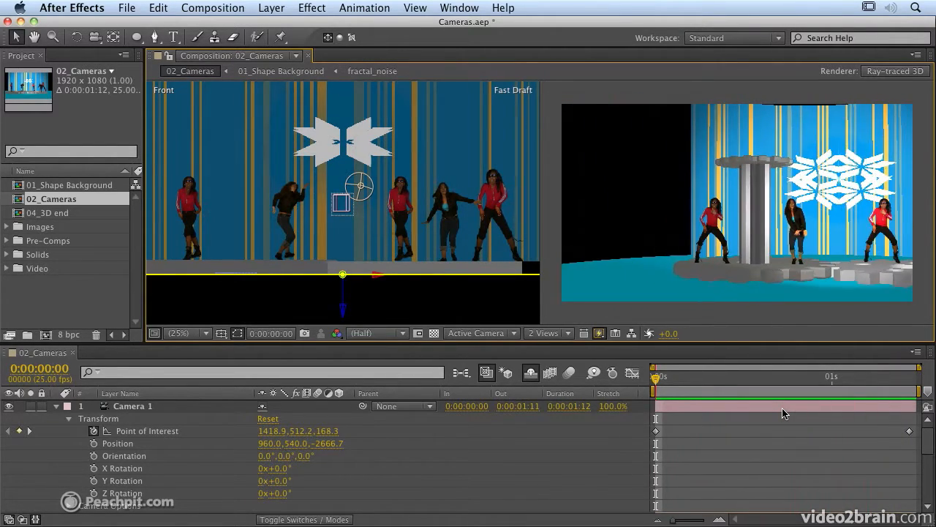
pyautogui.press('space')
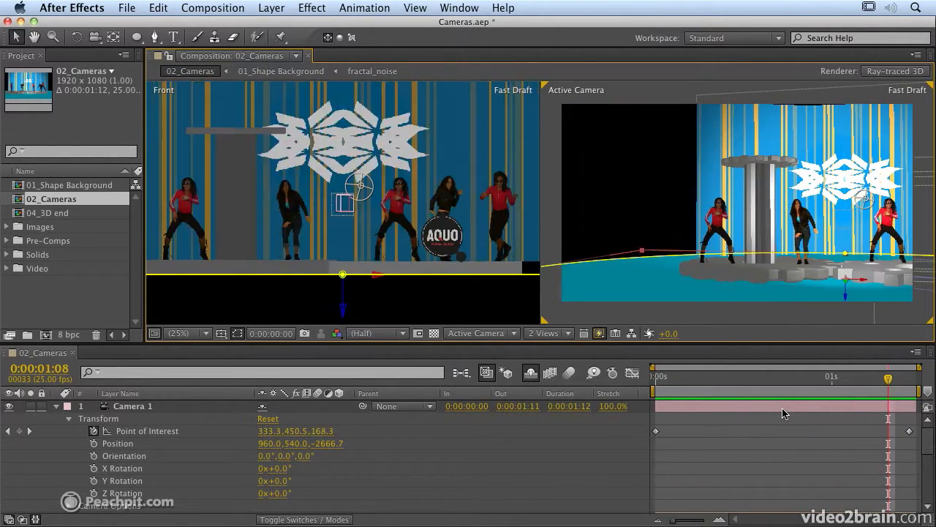
# Step: Hide Camera 1 and add a two-node Camera 2 with the 15mm preset
pyautogui.click(58, 407)
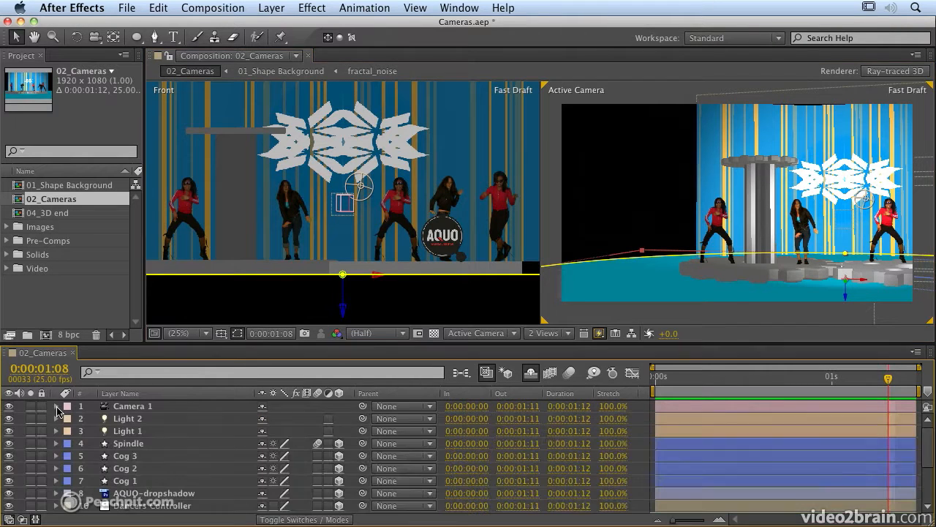
pyautogui.click(9, 407)
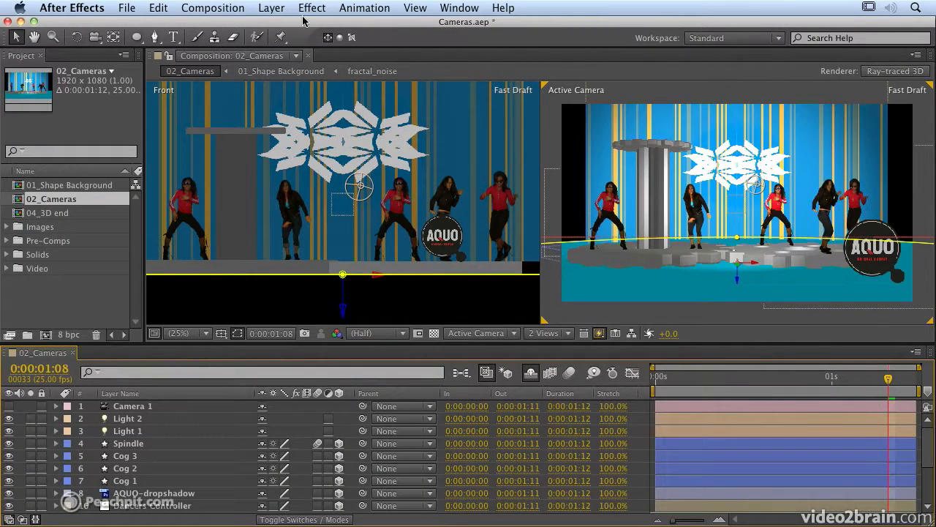
pyautogui.click(284, 12)
pyautogui.moveTo(292, 25)
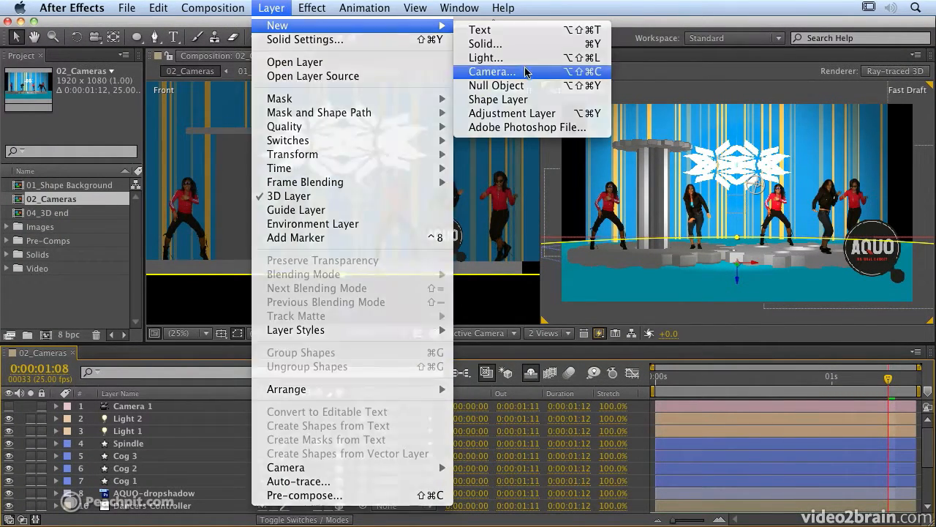
pyautogui.click(526, 72)
pyautogui.click(390, 158)
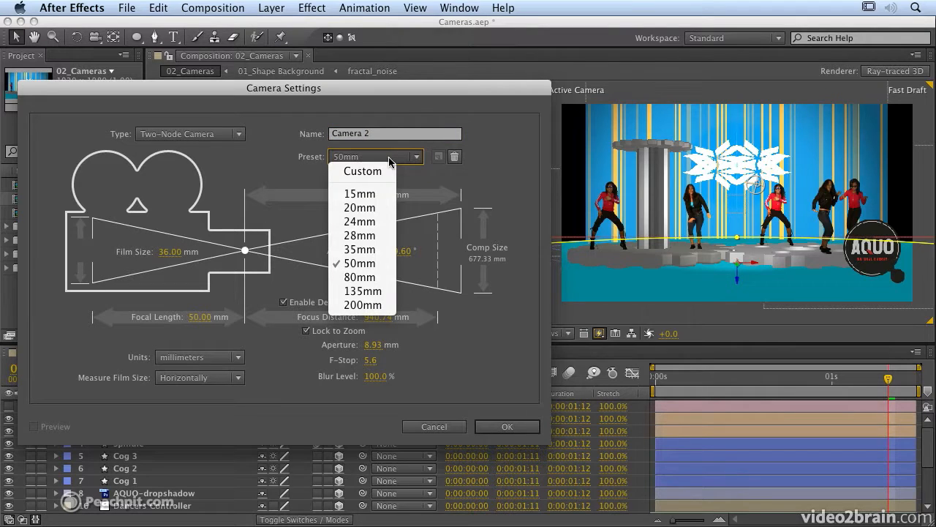
pyautogui.click(359, 194)
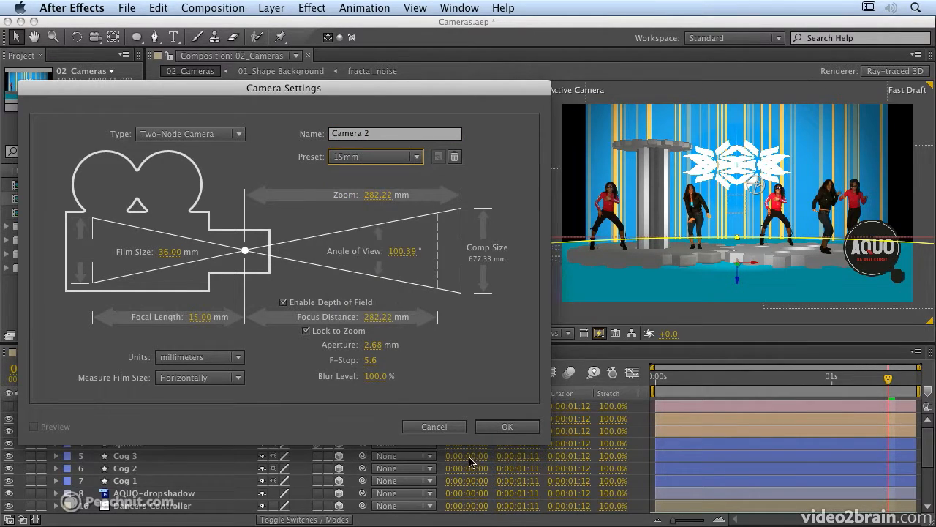
pyautogui.click(510, 427)
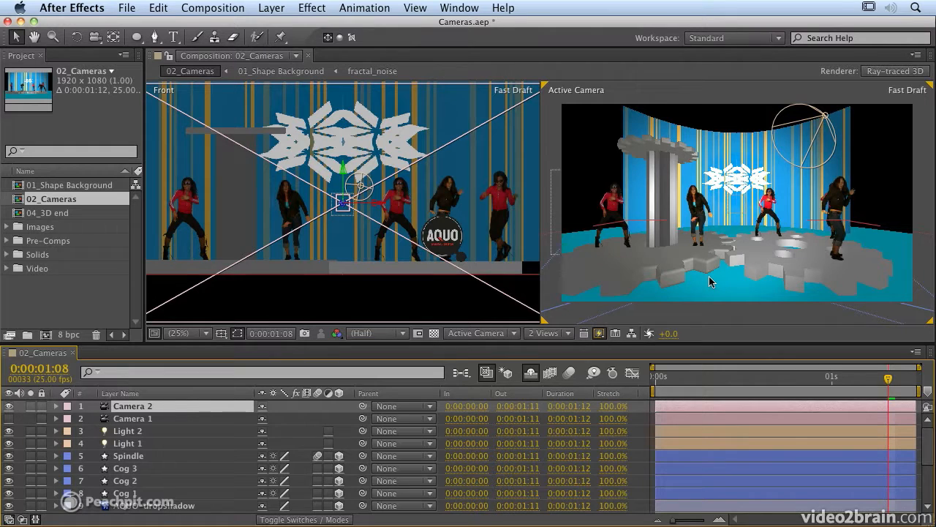
# Step: Lower Camera 2 in Front view and shift it sideways in Top view, finishing at about 1562.3, 656.0, -800.0
pyautogui.moveTo(342, 169); pyautogui.dragTo(346, 190)
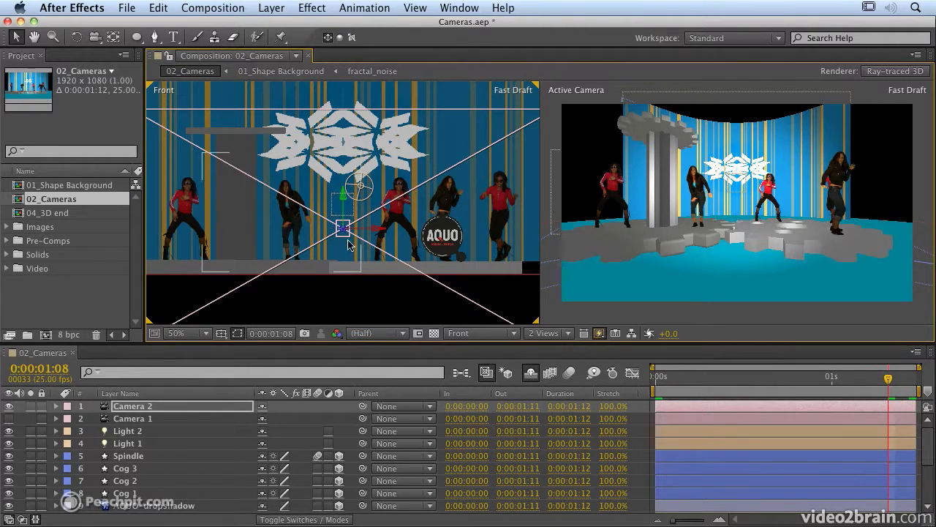
pyautogui.click(467, 334)
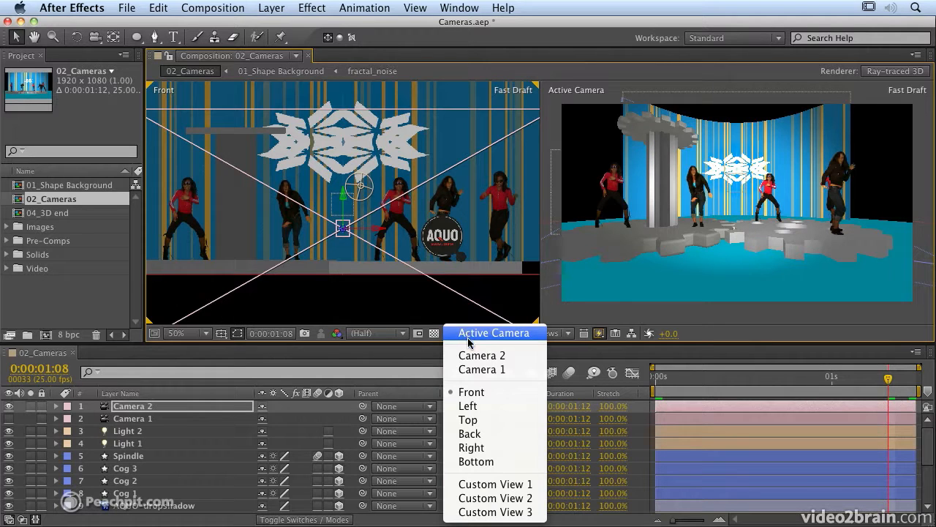
pyautogui.click(471, 414)
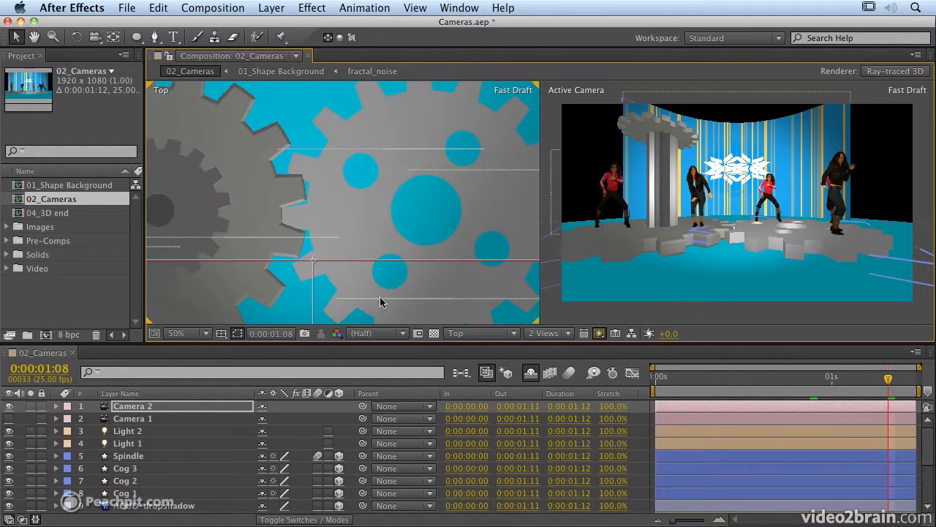
pyautogui.press('c')
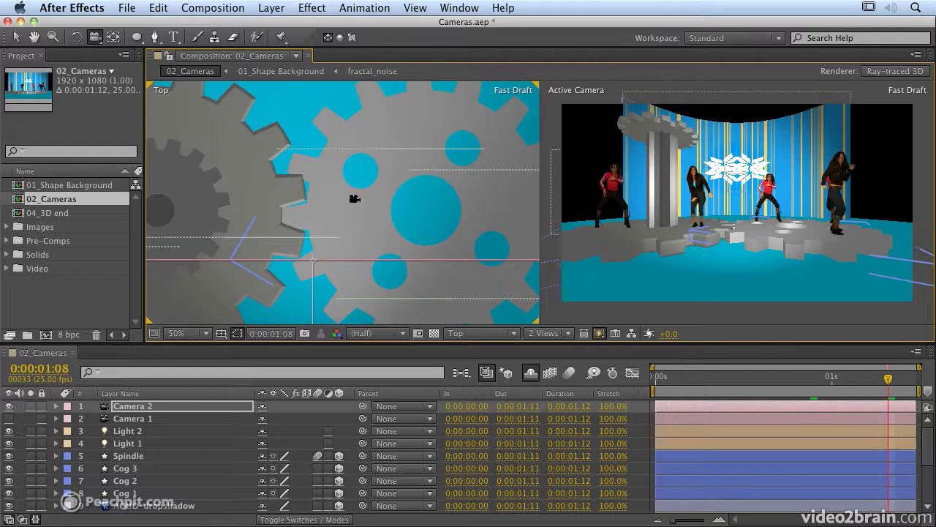
pyautogui.moveTo(347, 255); pyautogui.dragTo(349, 339)
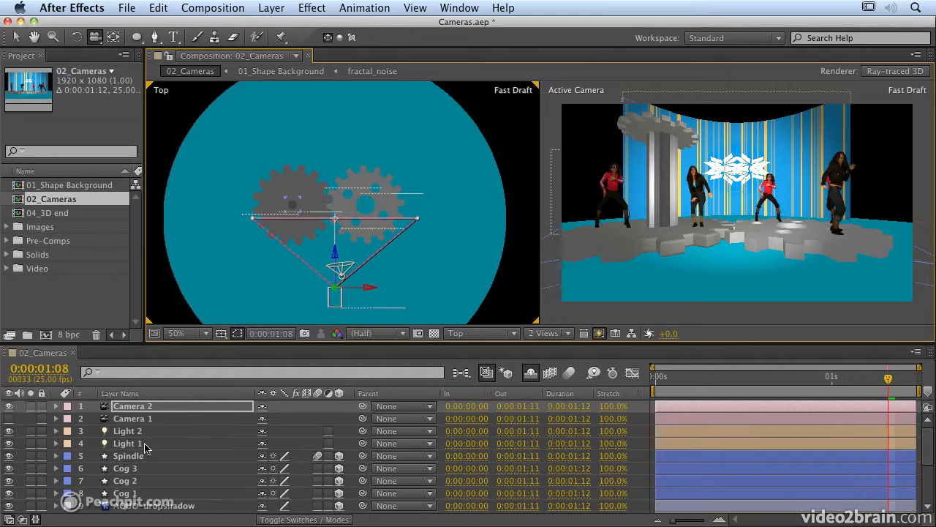
pyautogui.click(159, 407)
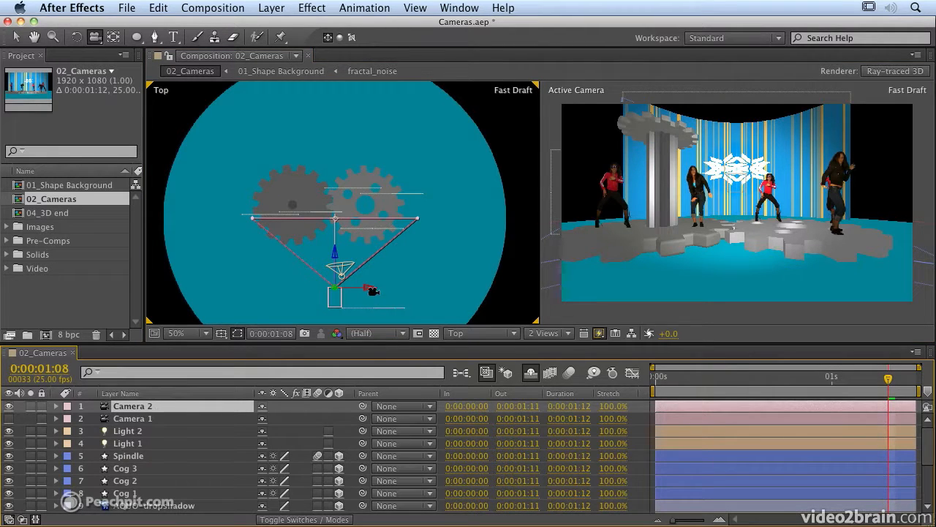
pyautogui.press('v')
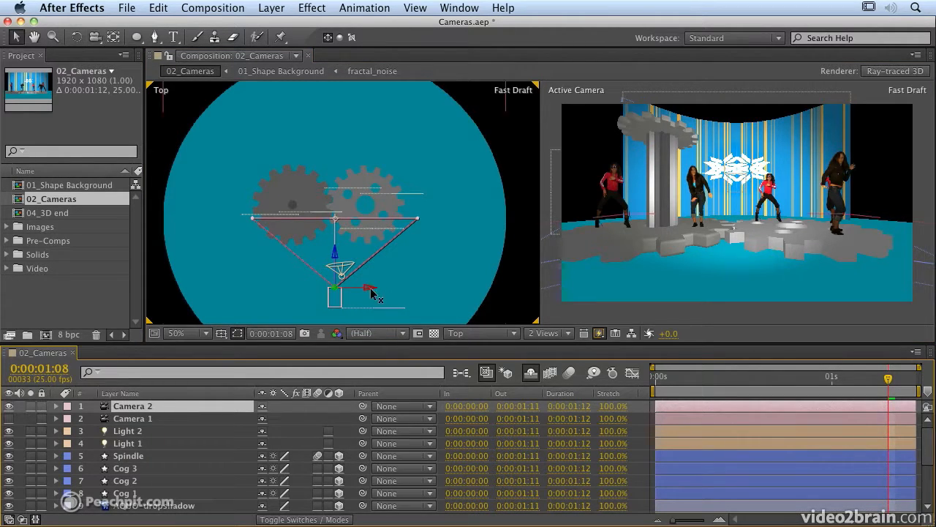
pyautogui.moveTo(373, 291); pyautogui.dragTo(285, 289)
pyautogui.click(368, 286)
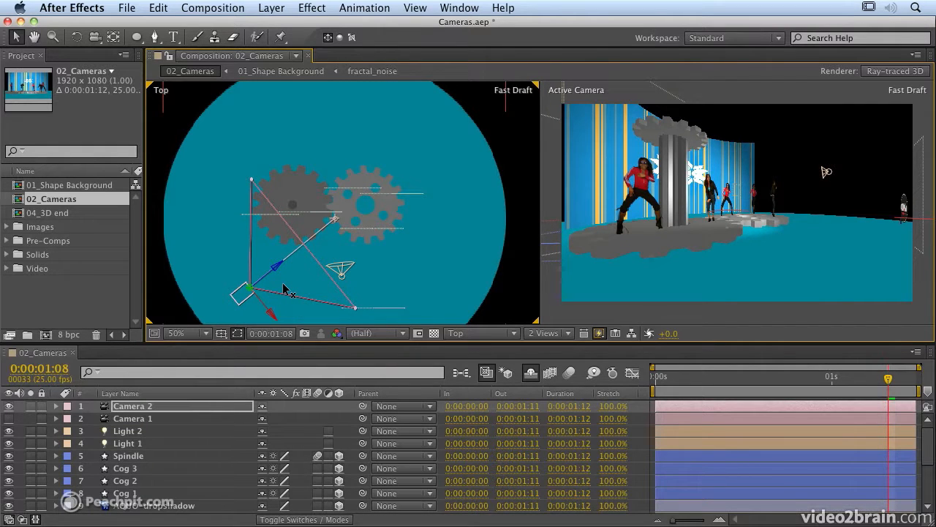
pyautogui.moveTo(300, 291); pyautogui.dragTo(421, 318)
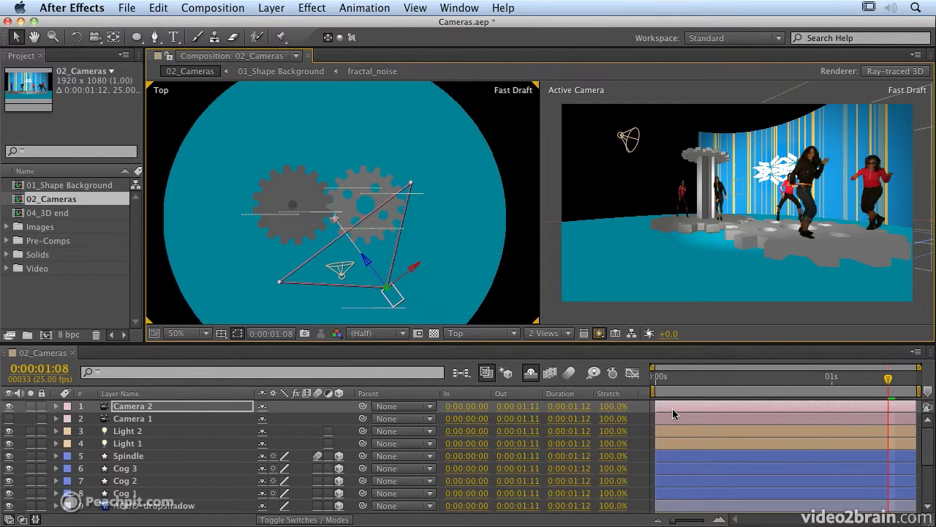
# Step: Reveal Camera 2's Position property and keyframe it at 0:00:00:00
pyautogui.press('p')
pyautogui.click(658, 377)
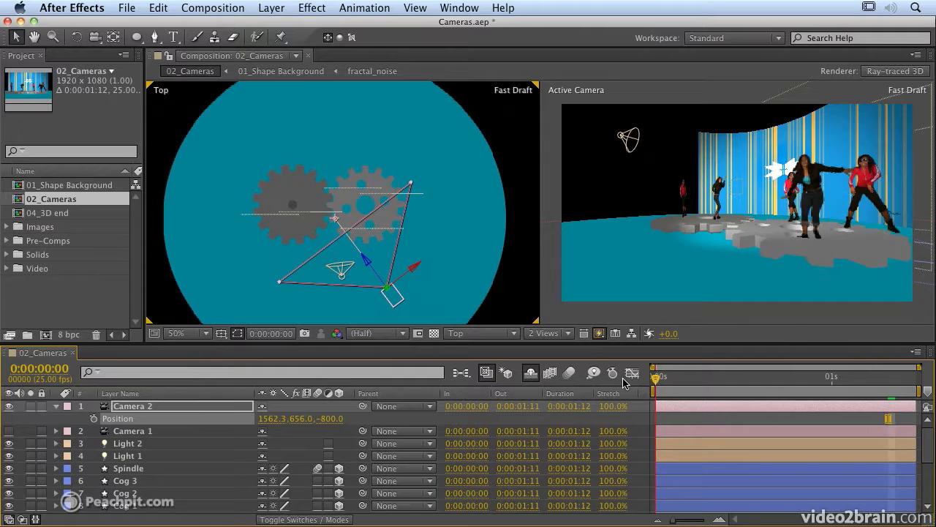
pyautogui.click(92, 419)
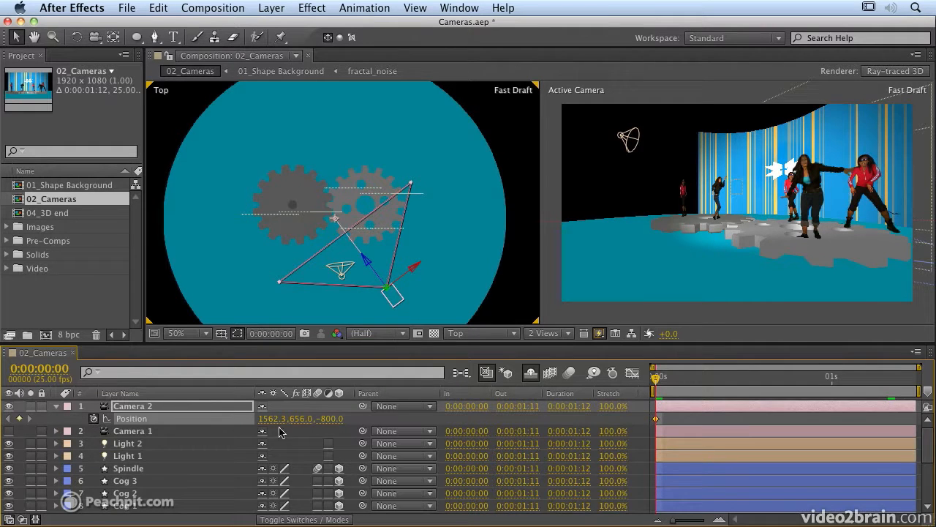
# Step: At 0:00:01:11, move Camera 2 to a Position of about 207.3, 656.0, -1178.4 for a second keyframe
pyautogui.moveTo(839, 379); pyautogui.dragTo(913, 379)
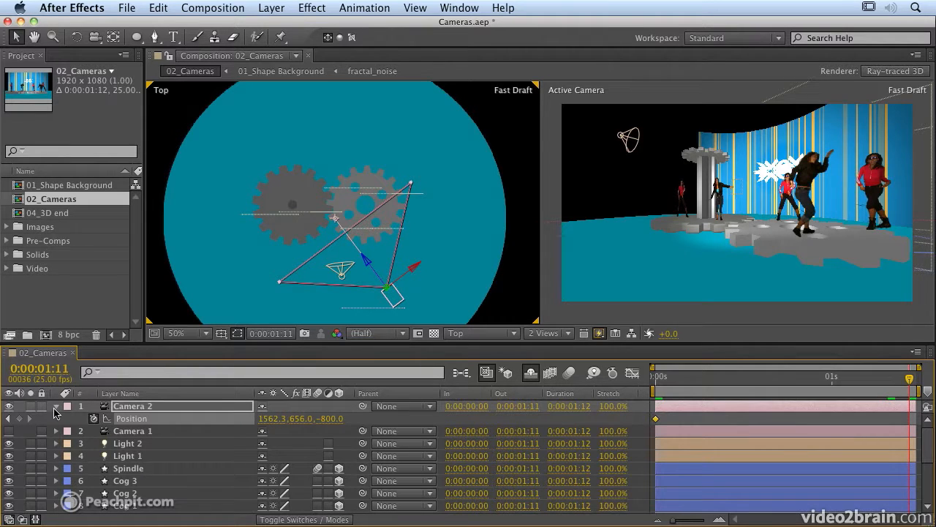
pyautogui.click(55, 408)
pyautogui.click(56, 408)
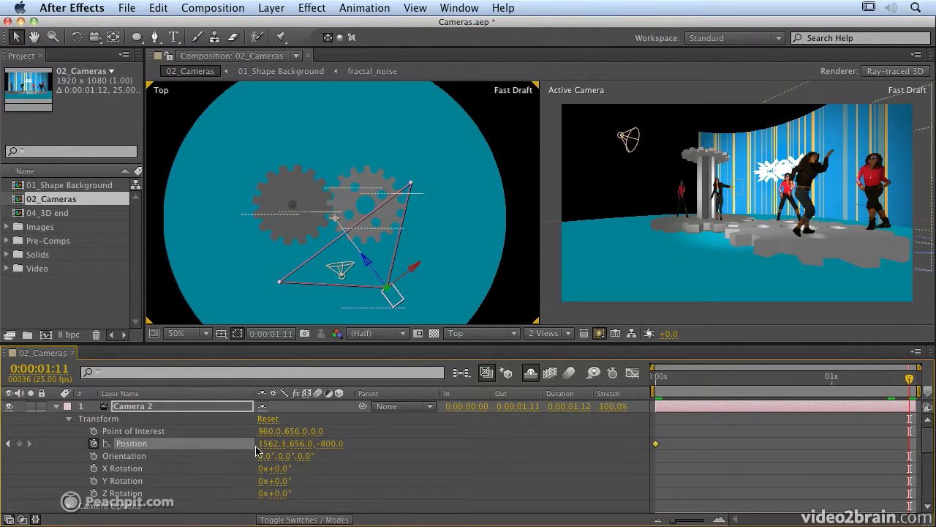
pyautogui.moveTo(277, 444); pyautogui.dragTo(38, 424)
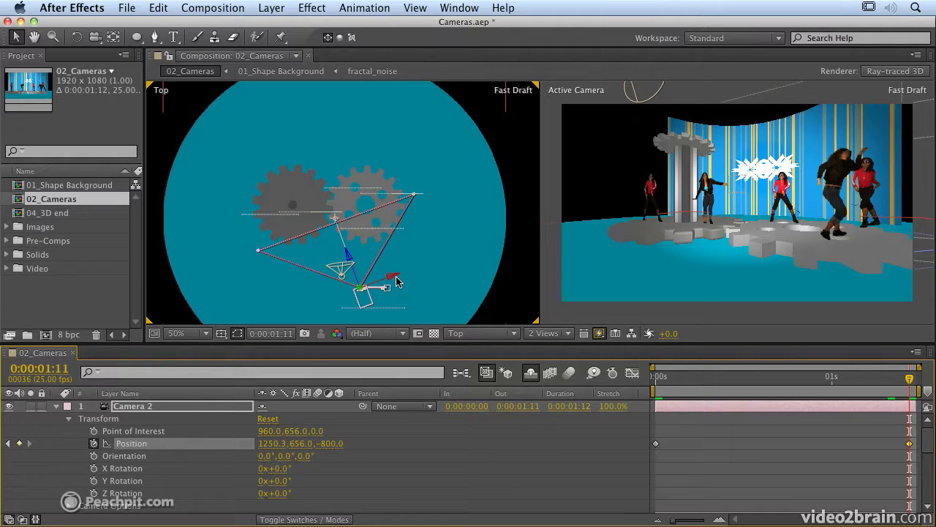
pyautogui.moveTo(393, 278); pyautogui.dragTo(298, 291)
# Step: In Front view, raise Camera 2 at 0:00:01:11 to a Position of about 207.3, 112.5, -1178.4
pyautogui.click(483, 333)
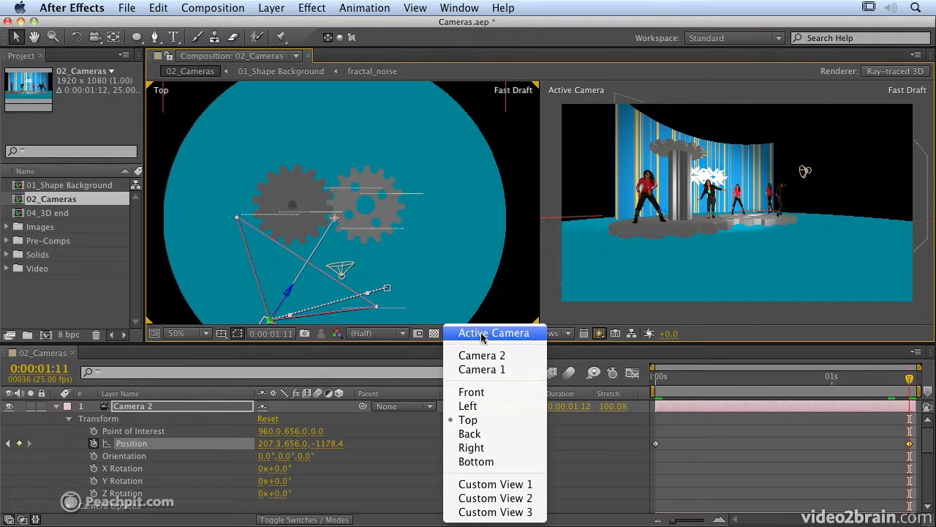
pyautogui.click(488, 393)
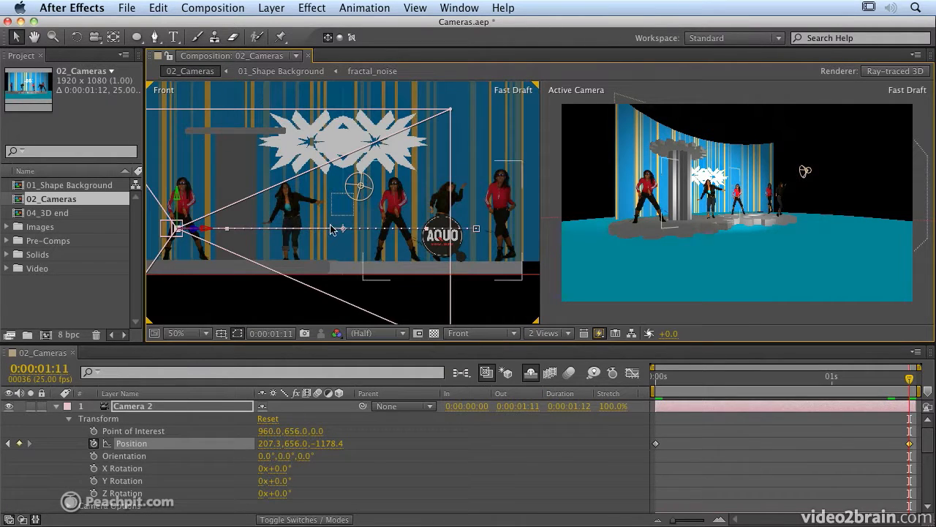
pyautogui.click(176, 195)
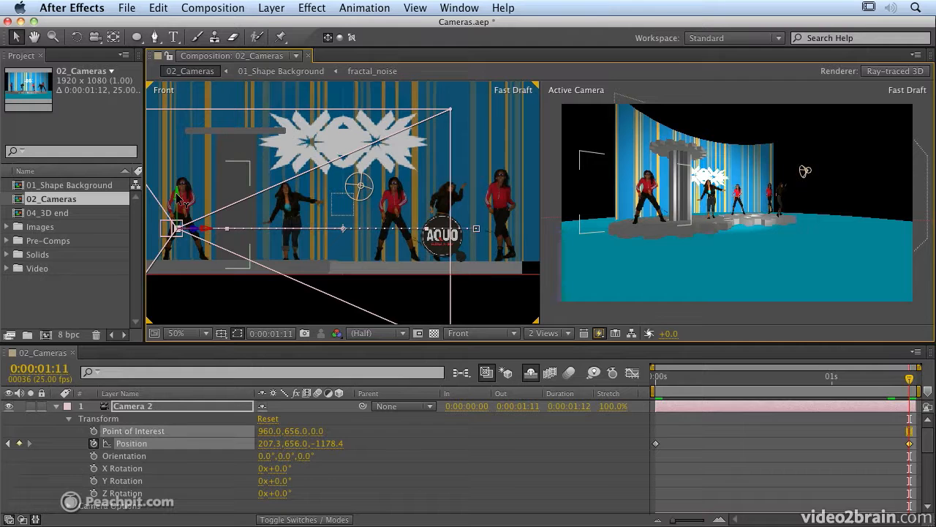
pyautogui.moveTo(176, 195); pyautogui.dragTo(184, 66)
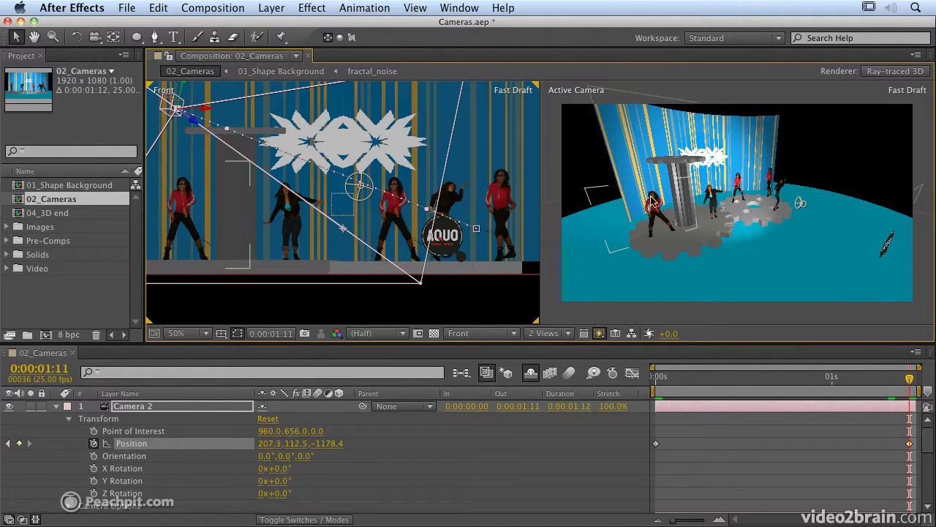
# Step: Preview Camera 2's move from the start and set its Position at 0:00:00:00 to about 1371.3, 656.0, -800.0
pyautogui.moveTo(663, 377); pyautogui.dragTo(655, 376)
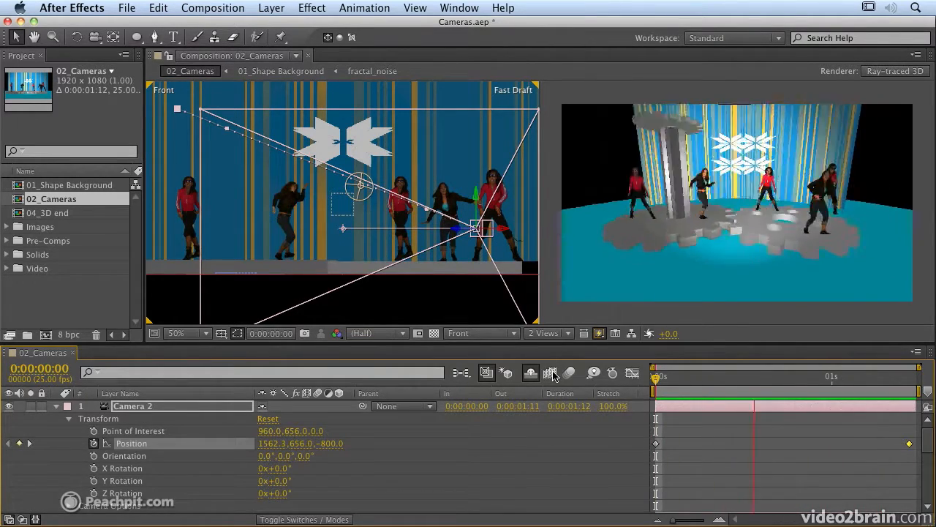
pyautogui.press('space')
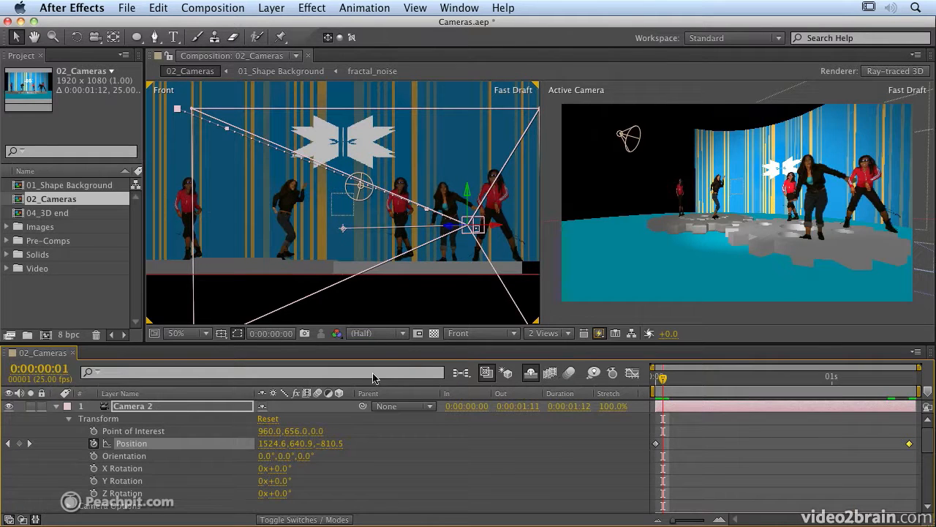
pyautogui.press('Home')
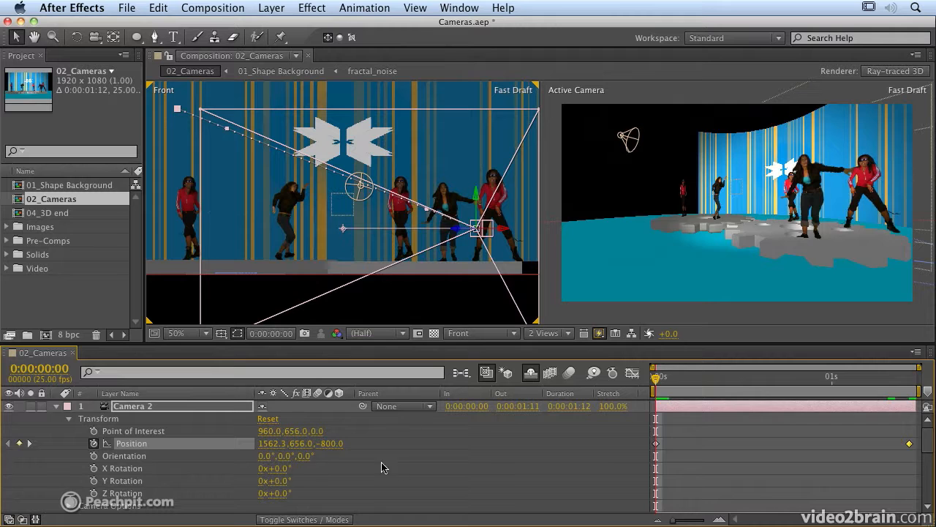
pyautogui.moveTo(286, 443); pyautogui.dragTo(126, 444)
# Step: At 0:00:01:11, lower Camera 2 and bring it closer, to a Position of about 511.1, 643.8, -926.4
pyautogui.moveTo(668, 376); pyautogui.dragTo(911, 386)
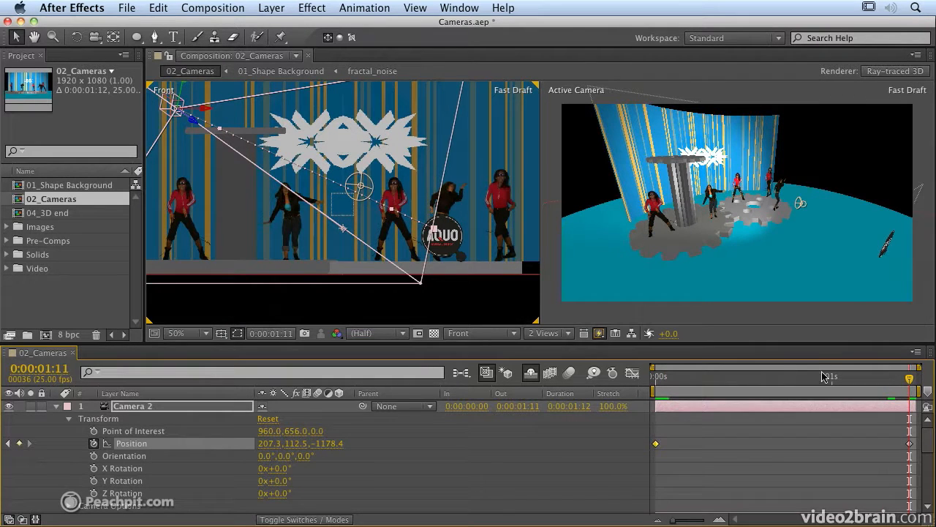
pyautogui.click(182, 83)
pyautogui.moveTo(182, 98); pyautogui.dragTo(198, 207)
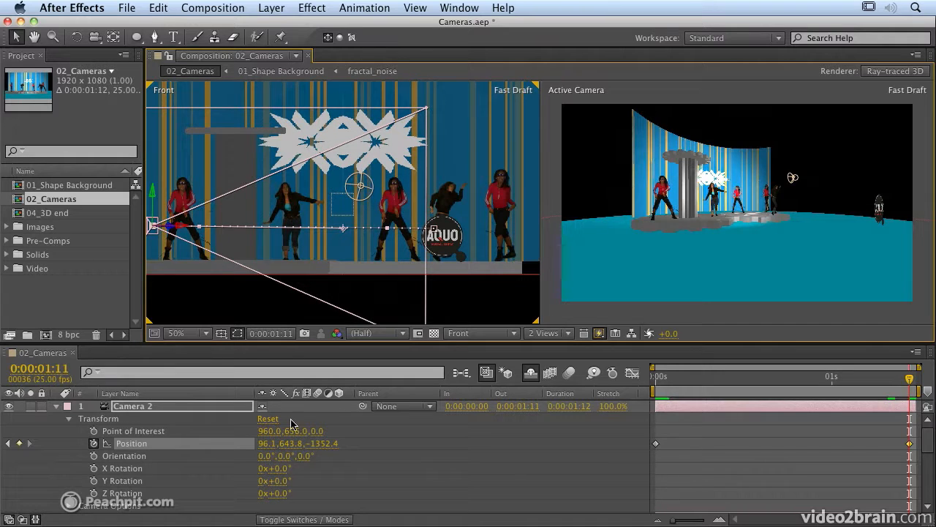
pyautogui.moveTo(261, 448); pyautogui.dragTo(568, 435)
pyautogui.moveTo(412, 440); pyautogui.dragTo(619, 435)
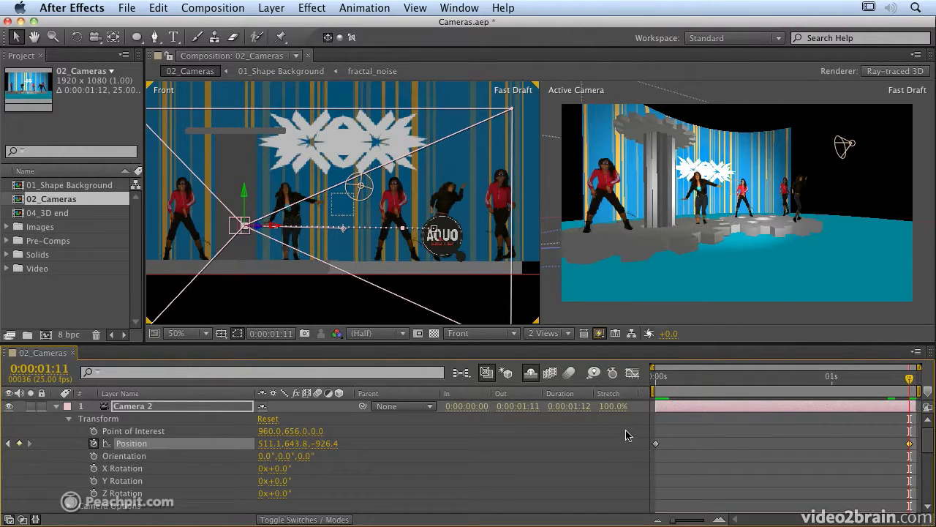
# Step: Play back Camera 2's revised move from 0:00:00:00 and return to 0:00:01:11
pyautogui.moveTo(693, 386); pyautogui.dragTo(613, 395)
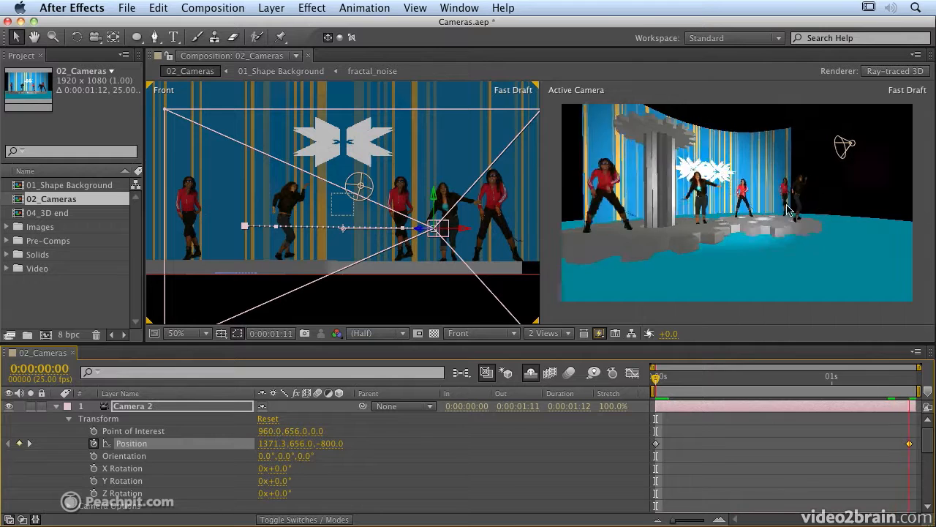
pyautogui.press('space')
pyautogui.moveTo(860, 379); pyautogui.dragTo(914, 379)
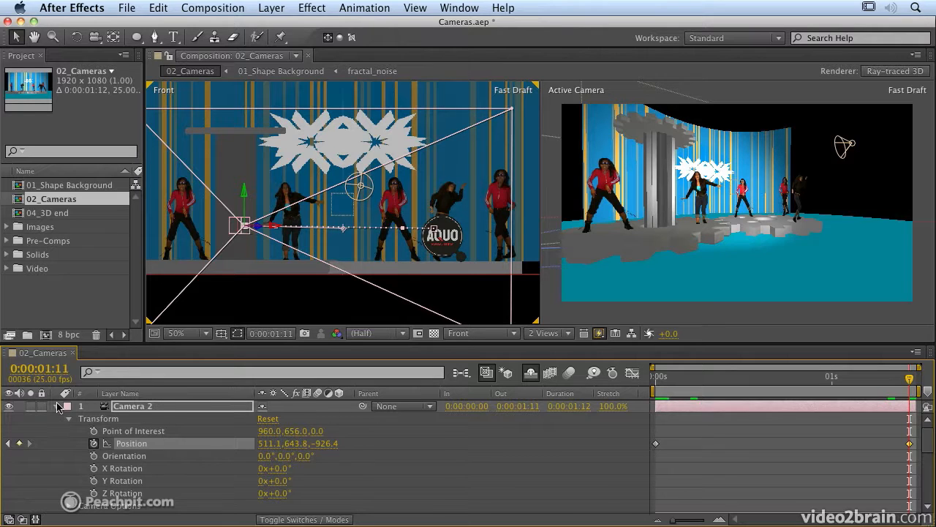
# Step: Collapse Camera 2's properties and select the five hiphopgirl layers, 18 to 22
pyautogui.click(57, 407)
pyautogui.scroll(-6, 159, 454)
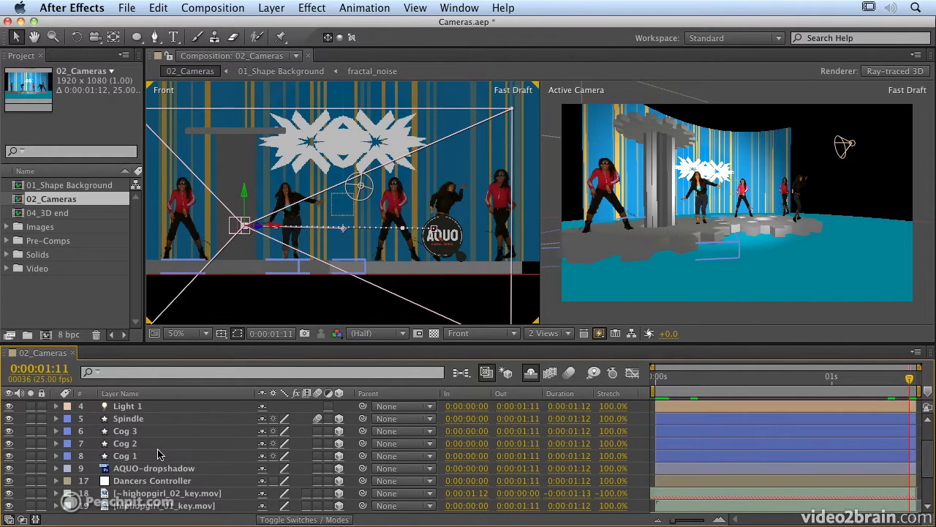
pyautogui.click(146, 444)
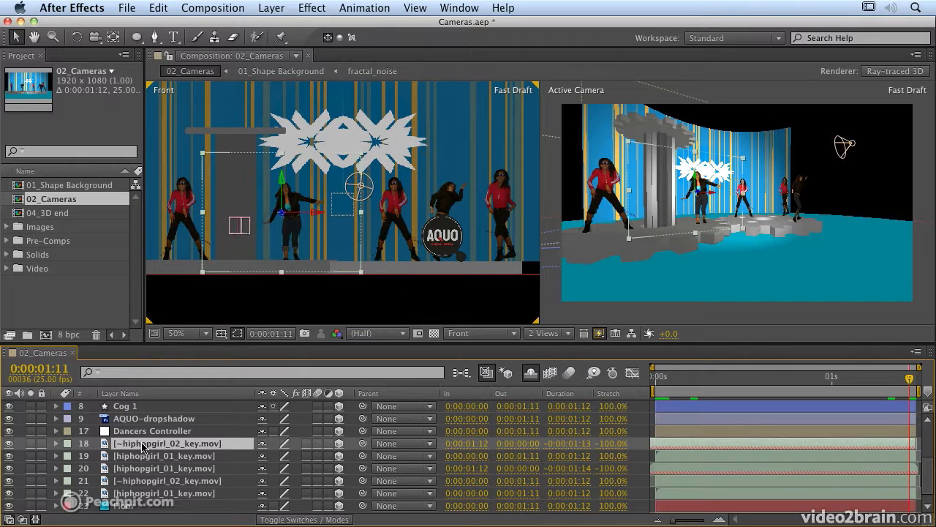
pyautogui.keyDown('shift'); pyautogui.click(155, 494); pyautogui.keyUp('shift')
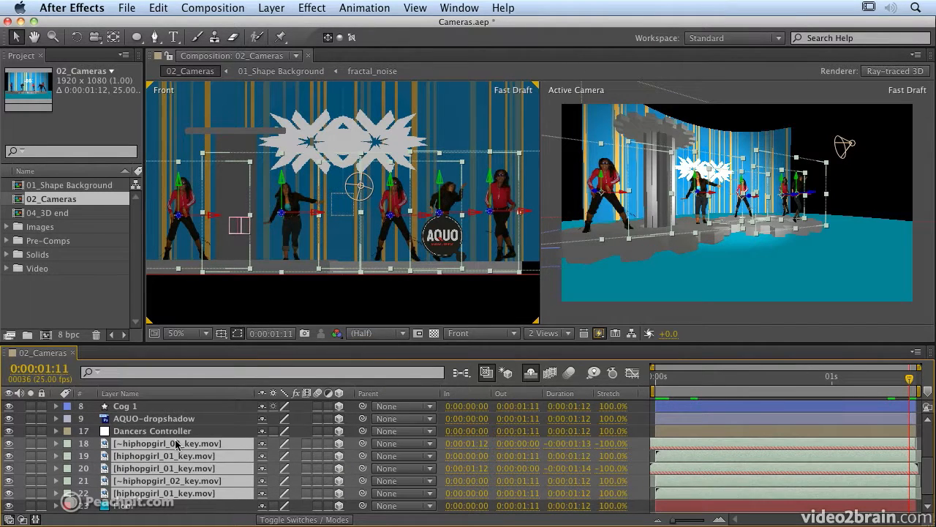
# Step: Try to auto-orient the floor layer towards the camera
pyautogui.click(746, 316)
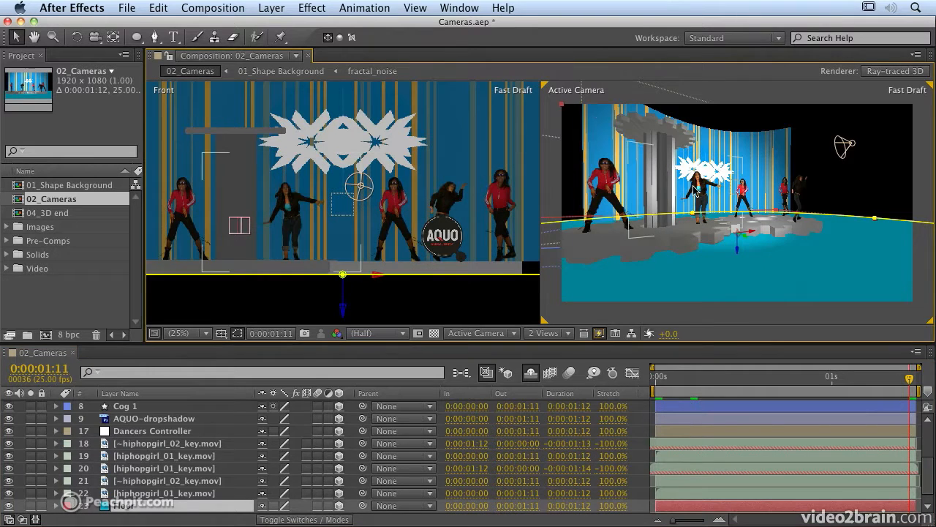
pyautogui.click(270, 8)
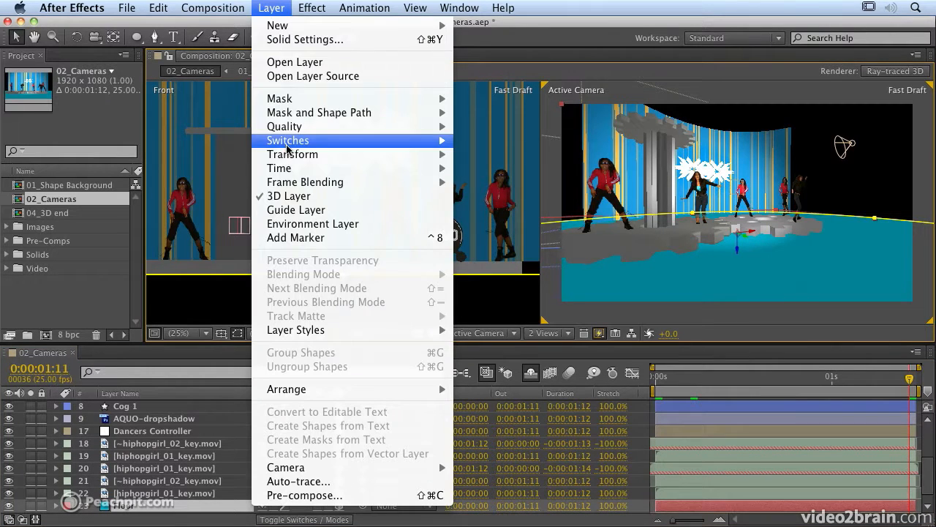
pyautogui.moveTo(300, 154)
pyautogui.click(529, 373)
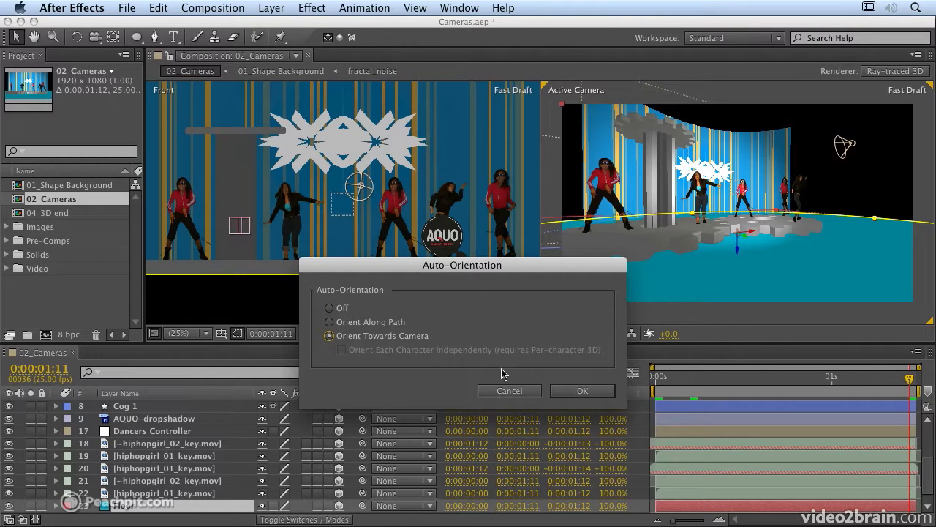
pyautogui.click(589, 393)
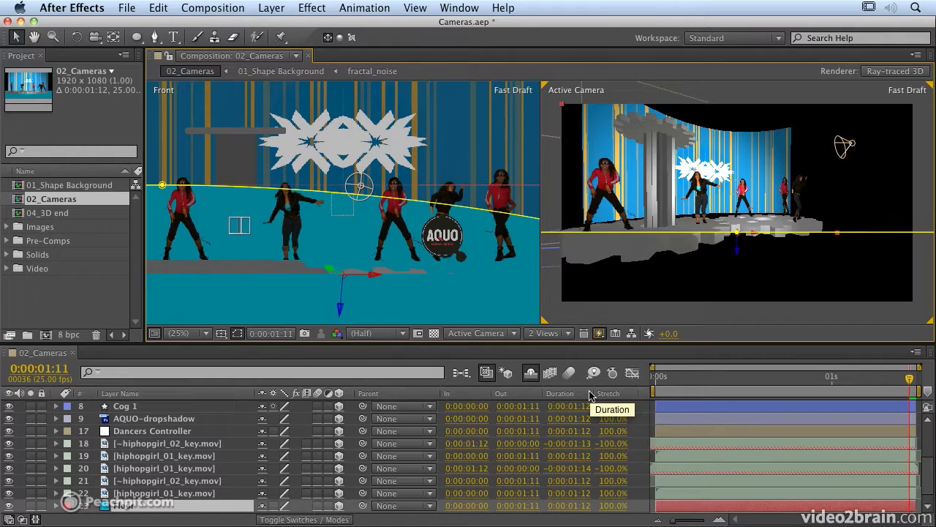
# Step: Set Auto-Orientation of the five hiphopgirl layers, 18 to 22, to Orient Towards Camera
pyautogui.click(179, 444)
pyautogui.keyDown('shift'); pyautogui.click(170, 493); pyautogui.keyUp('shift')
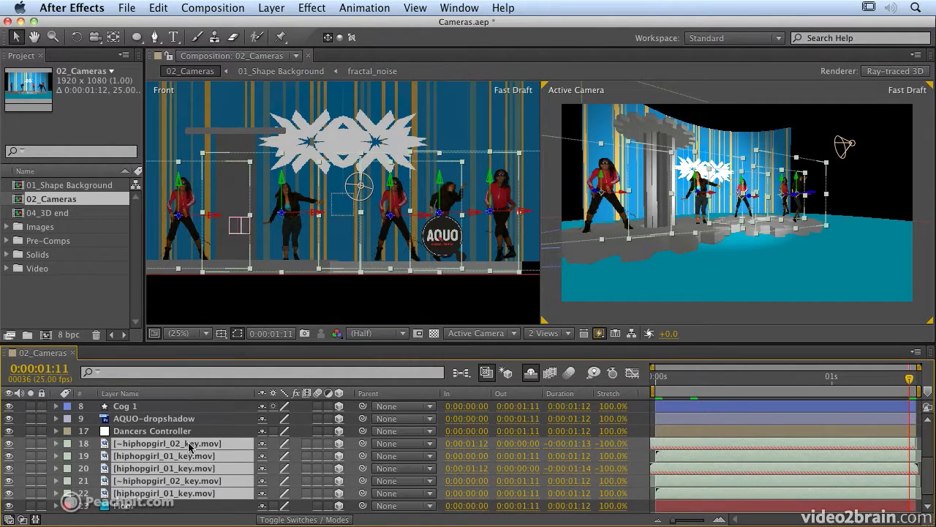
pyautogui.click(235, 6)
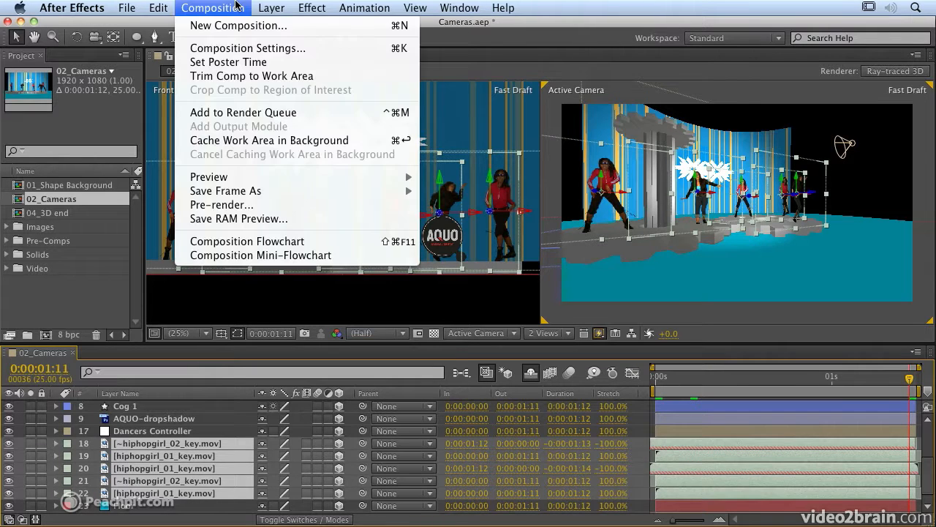
pyautogui.moveTo(271, 7)
pyautogui.moveTo(307, 158)
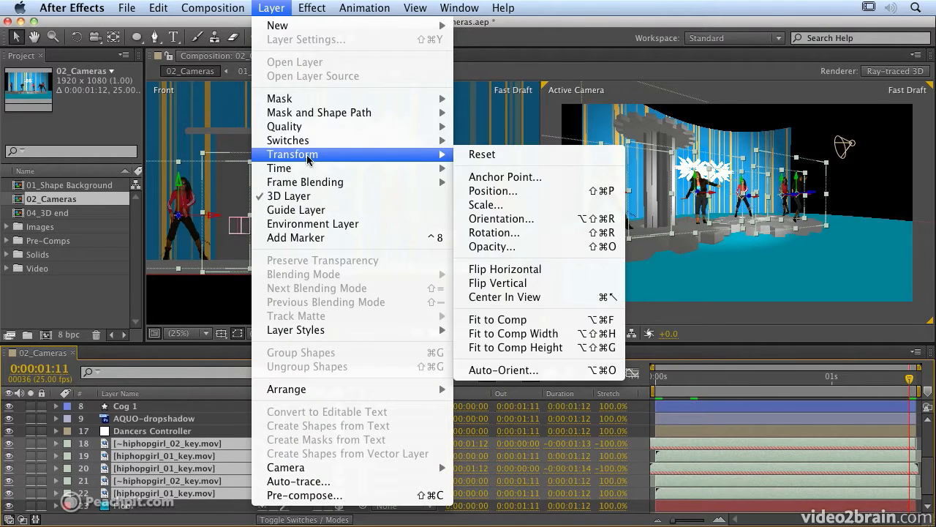
pyautogui.click(509, 370)
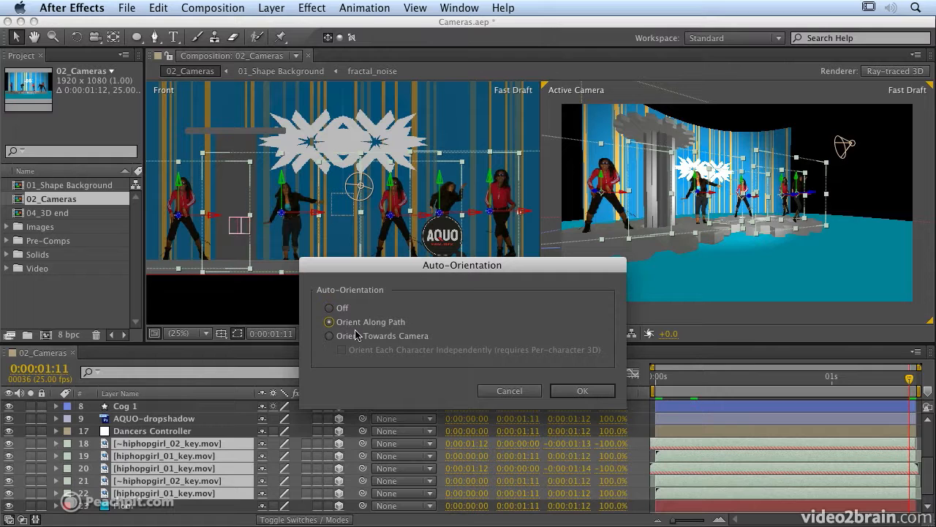
pyautogui.click(581, 390)
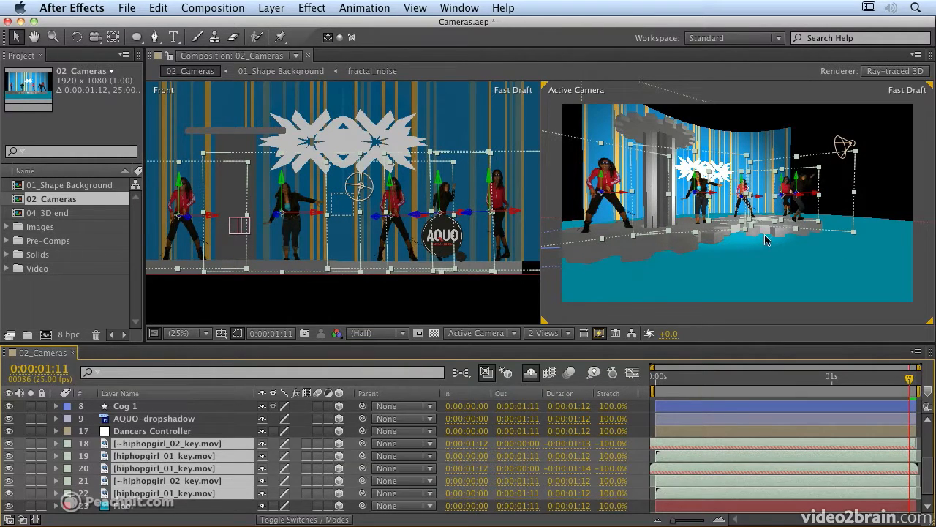
# Step: Examine in Top view how the five hiphopgirl layers turn towards the camera over the length of the shot
pyautogui.moveTo(853, 377); pyautogui.dragTo(618, 378)
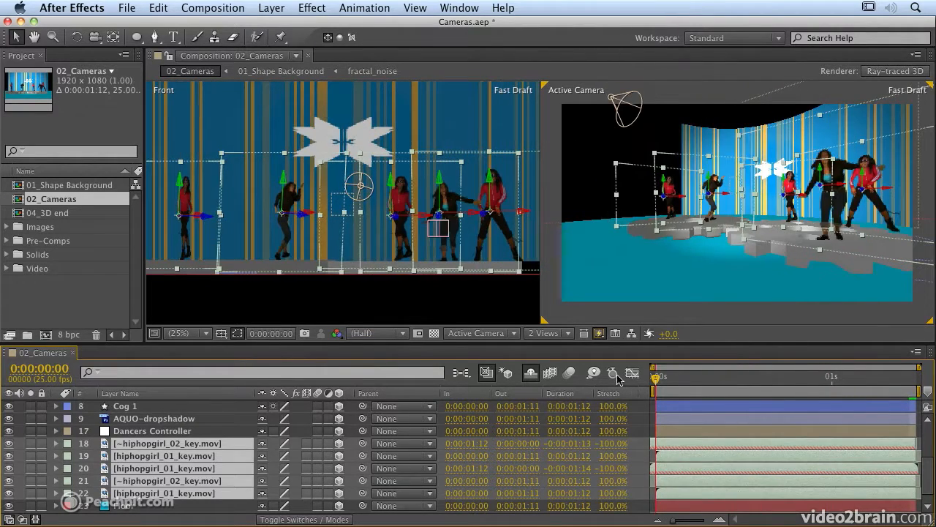
pyautogui.click(467, 317)
pyautogui.click(480, 334)
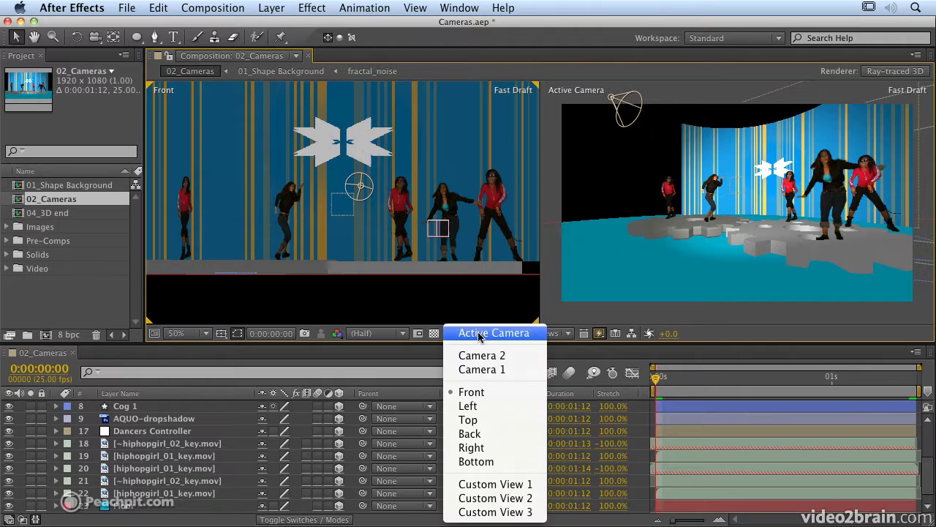
pyautogui.click(496, 423)
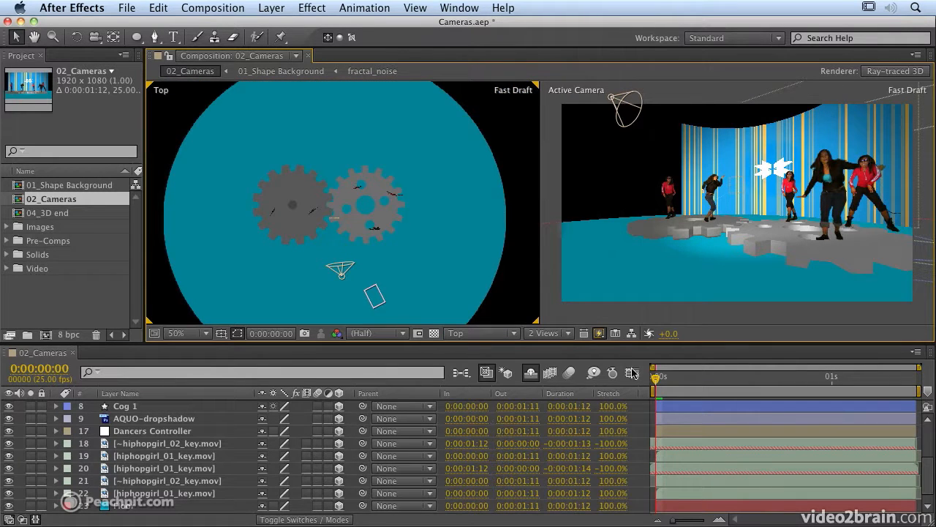
pyautogui.click(176, 444)
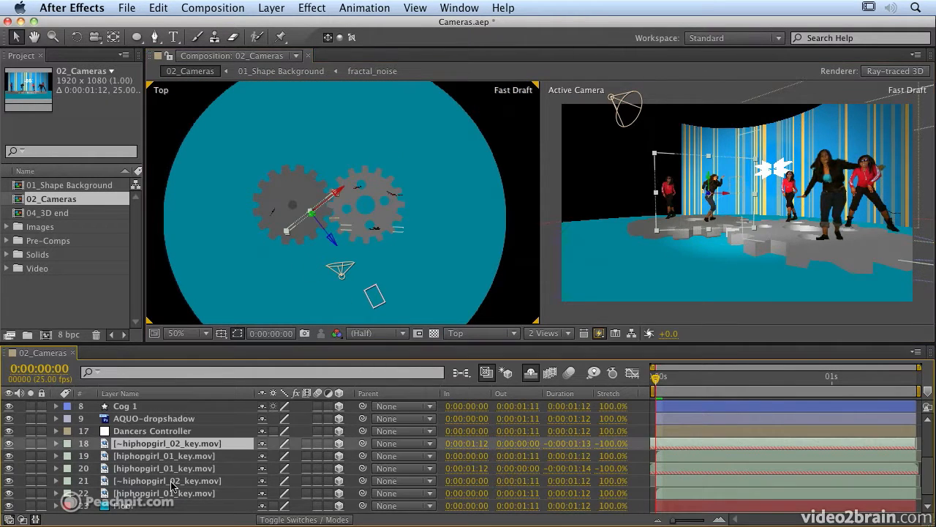
pyautogui.keyDown('shift'); pyautogui.click(172, 492); pyautogui.keyUp('shift')
pyautogui.moveTo(659, 377)
pyautogui.mouseDown()
pyautogui.moveTo(837, 379)
pyautogui.moveTo(934, 399)
pyautogui.moveTo(662, 373)
pyautogui.moveTo(910, 369)
pyautogui.moveTo(633, 374)
pyautogui.moveTo(916, 371)
pyautogui.moveTo(647, 366)
pyautogui.mouseUp()
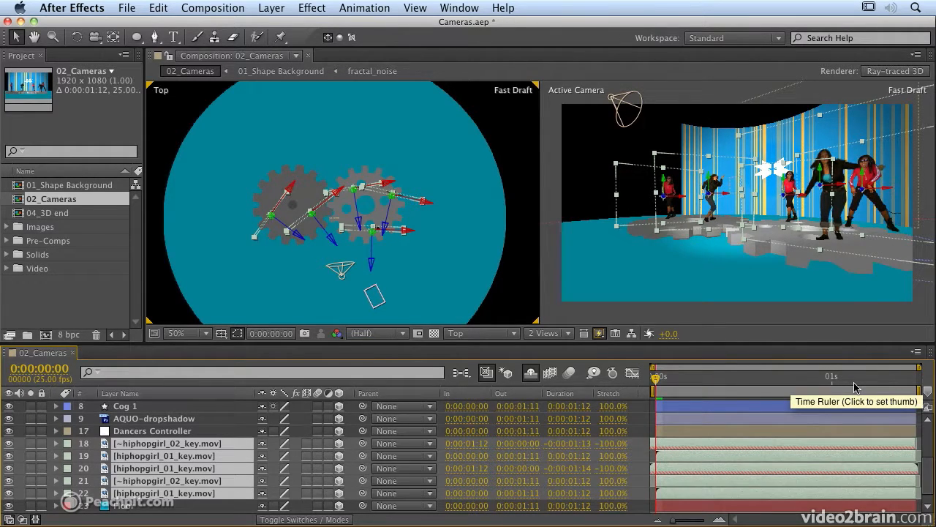
# Step: Select the Dancers Controller layer and adjust Custom View 3 to look more closely at the dancers on the cogs
pyautogui.click(174, 431)
pyautogui.click(494, 335)
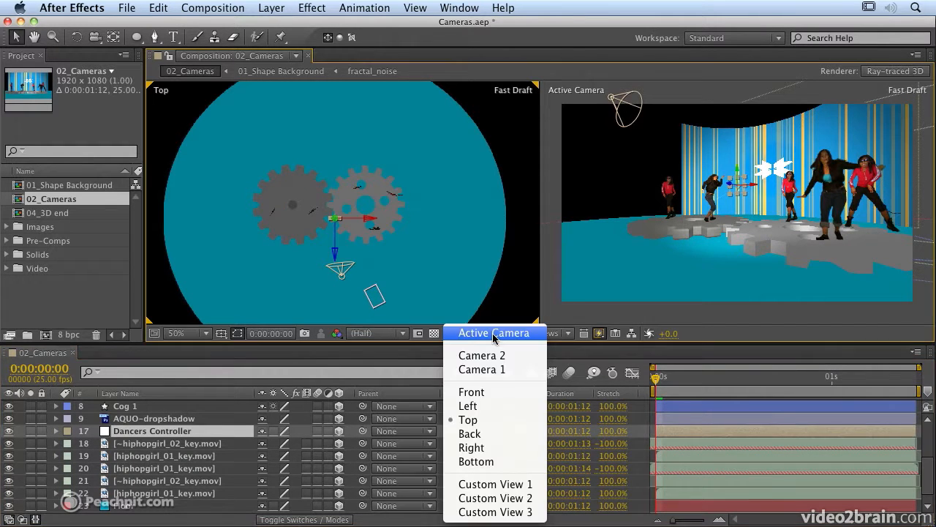
pyautogui.click(486, 499)
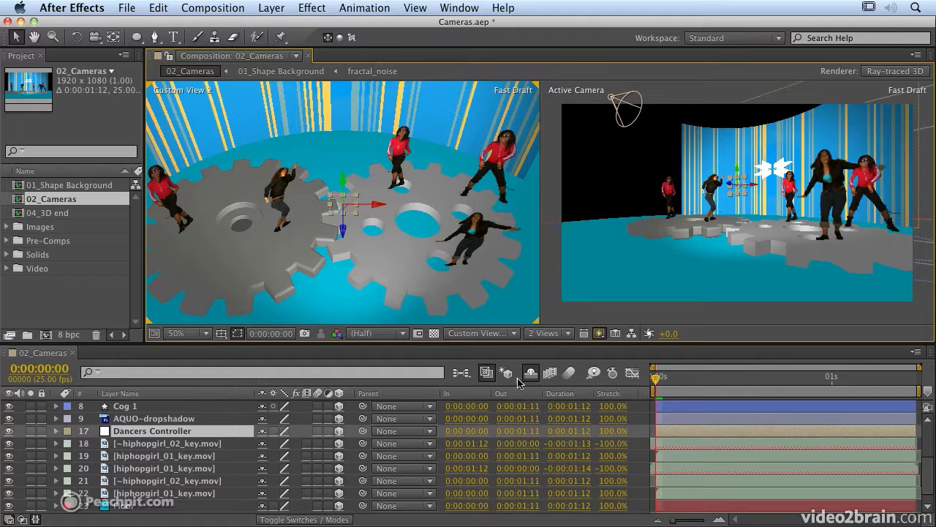
pyautogui.click(502, 340)
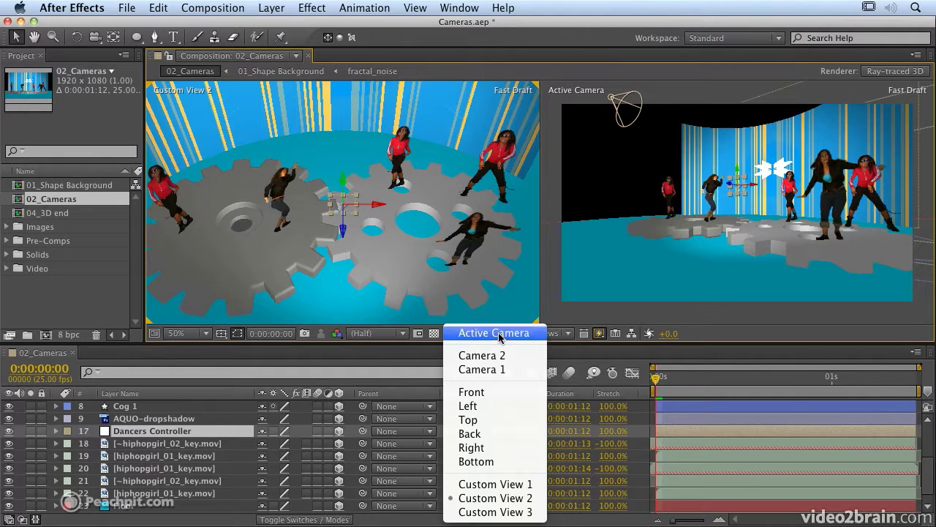
pyautogui.click(496, 516)
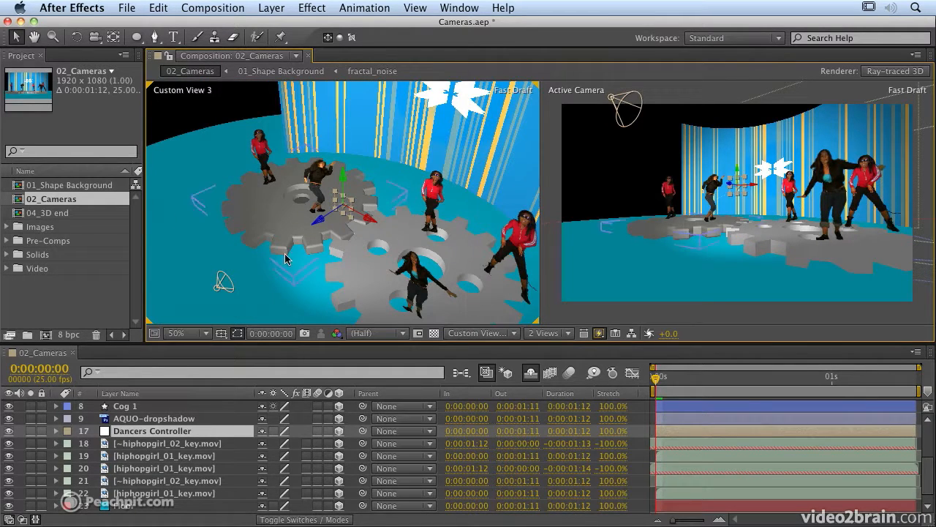
pyautogui.press('c')
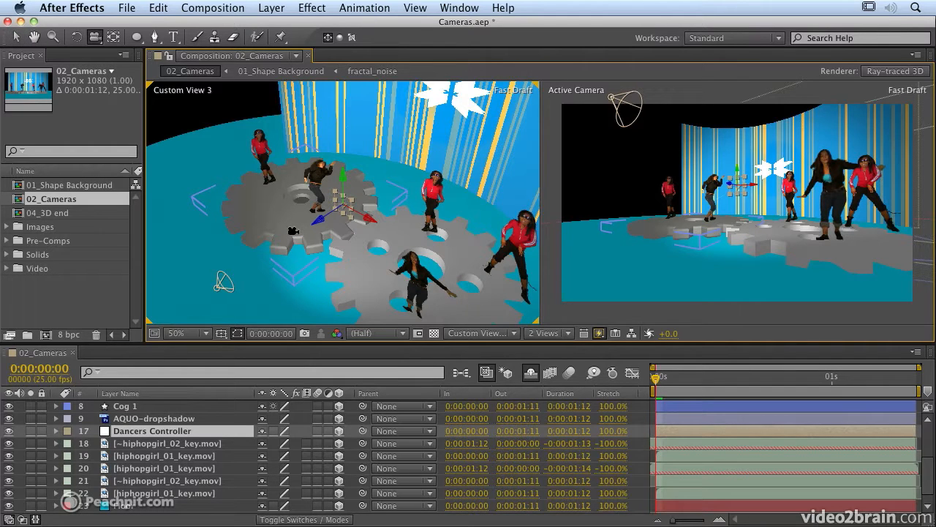
pyautogui.moveTo(311, 247); pyautogui.dragTo(281, 147)
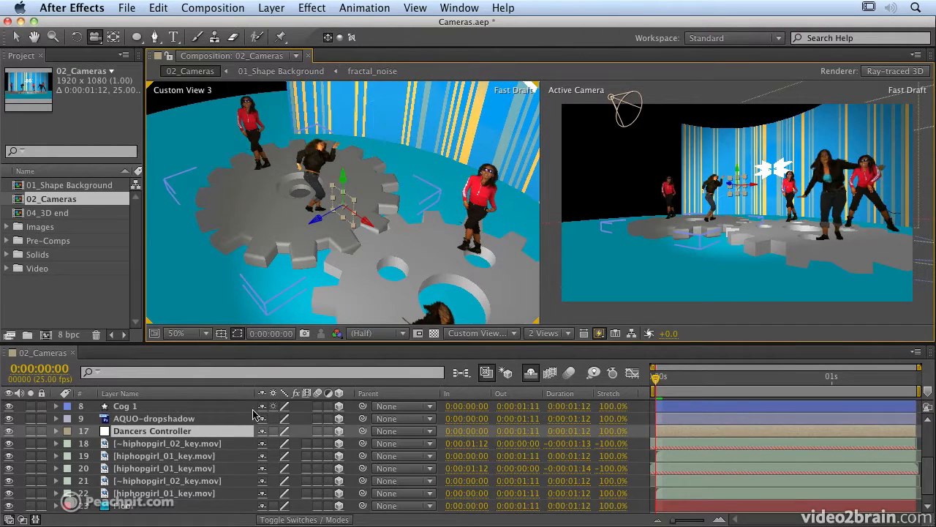
# Step: Select the hiphopgirl layer 20 and make Custom View 3 look at it, and then at all layers
pyautogui.click(198, 444)
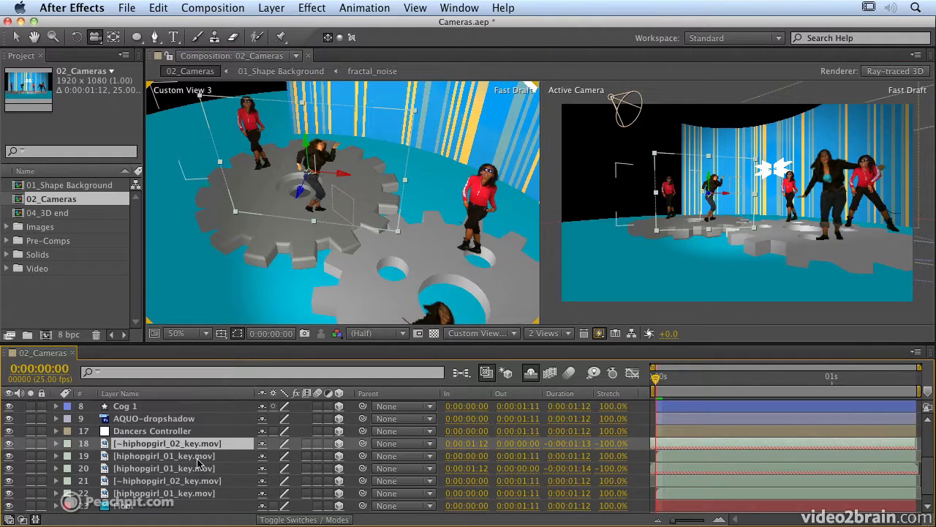
pyautogui.click(197, 459)
pyautogui.click(198, 470)
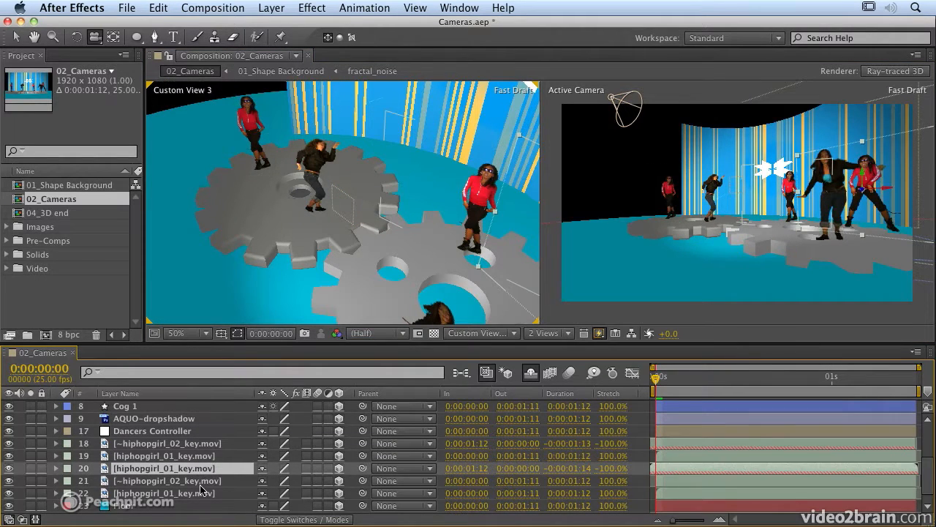
pyautogui.click(201, 483)
pyautogui.click(202, 469)
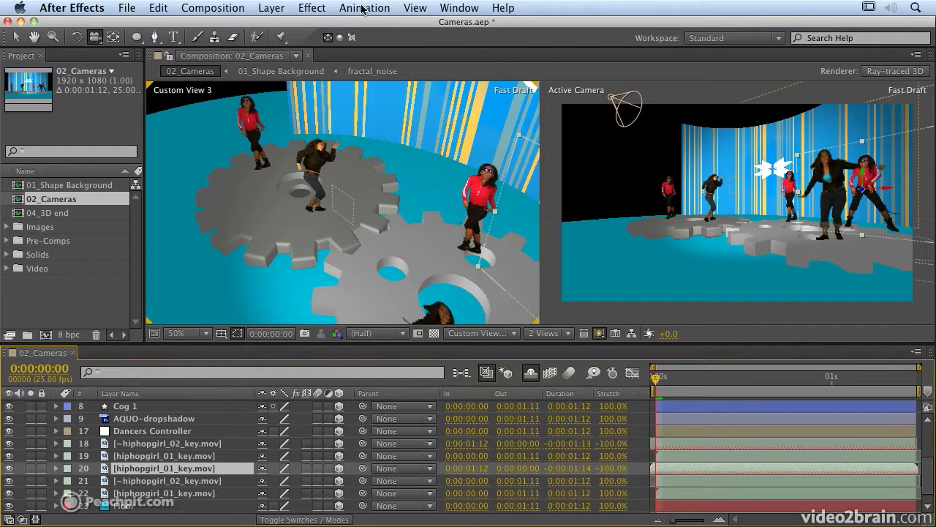
pyautogui.click(414, 8)
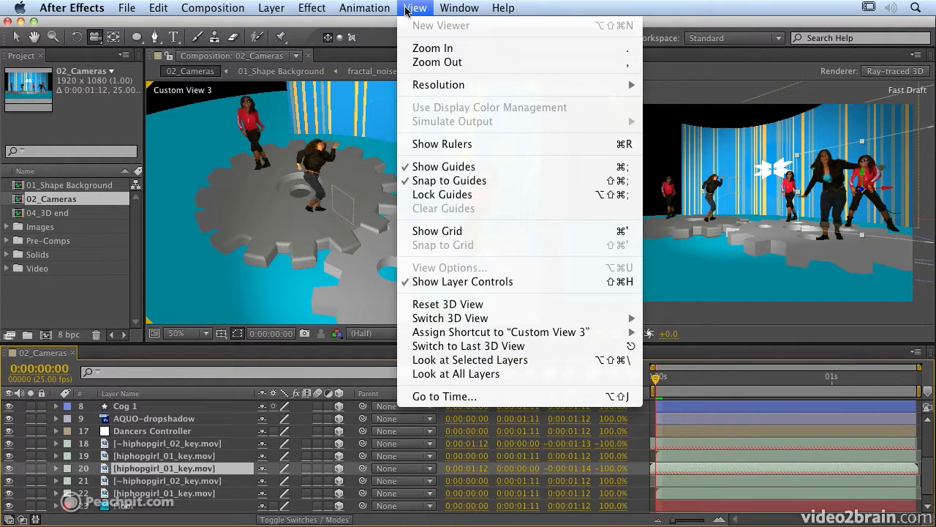
pyautogui.click(500, 359)
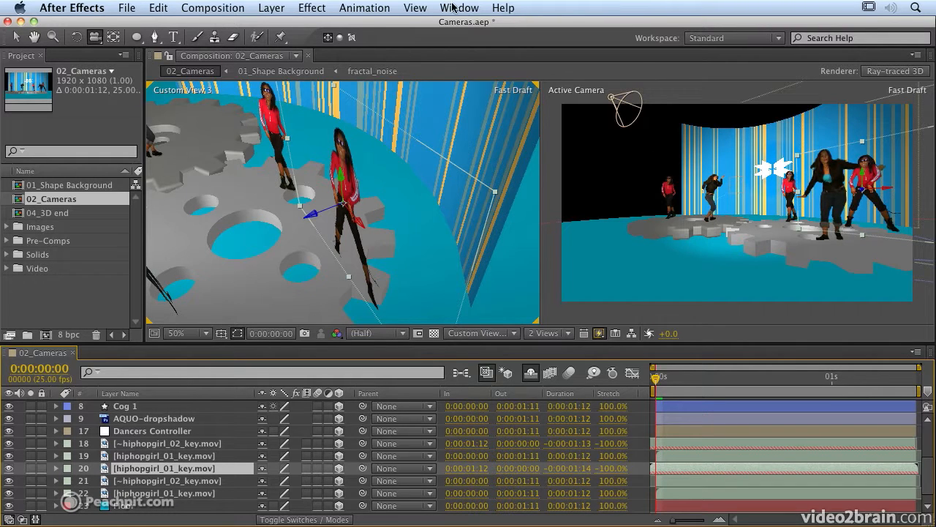
pyautogui.click(425, 11)
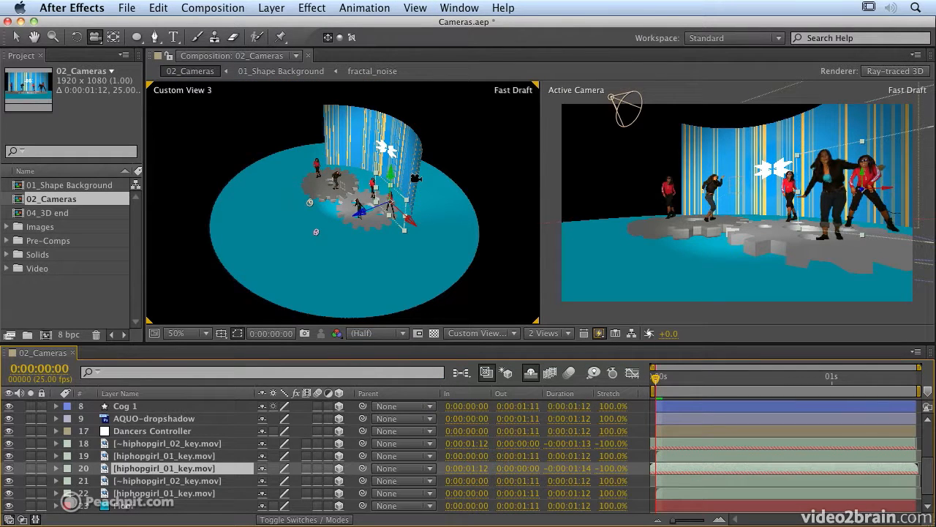
# Step: Reveal Camera 2's transform properties and reposition it at the first frame to about 1782, 551, -875 in the Active Camera view
pyautogui.scroll(1, 177, 494)
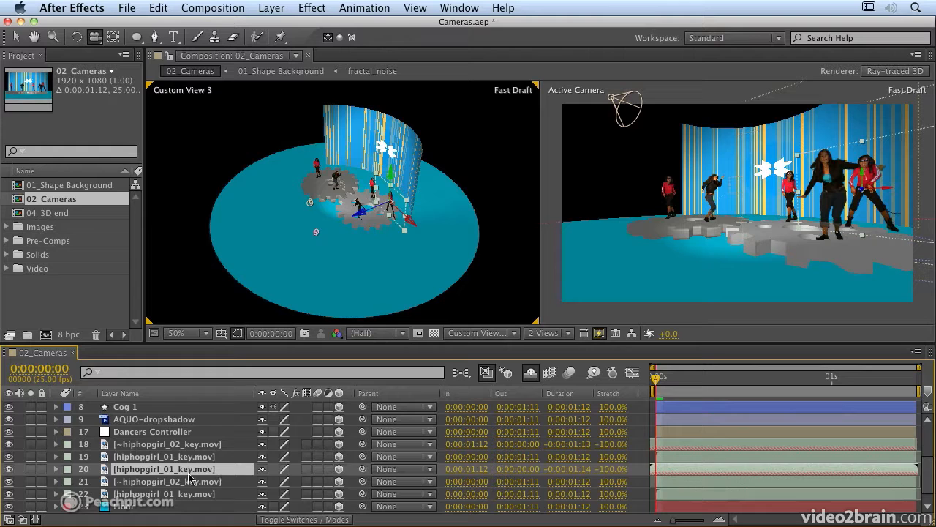
pyautogui.scroll(5, 205, 439)
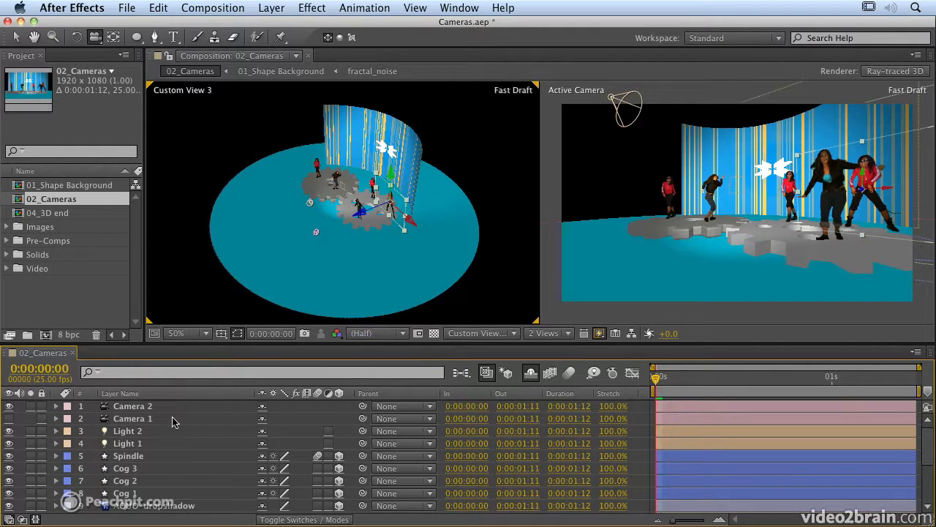
pyautogui.click(176, 411)
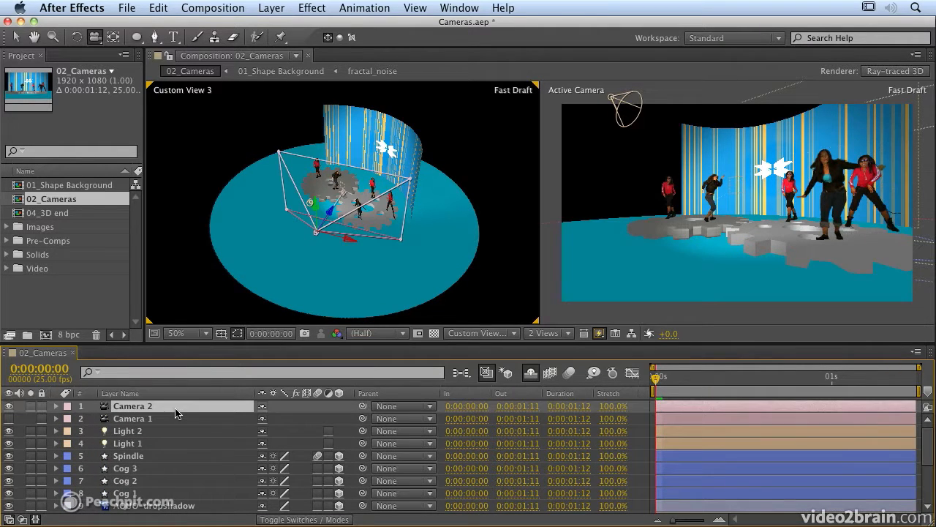
pyautogui.click(57, 411)
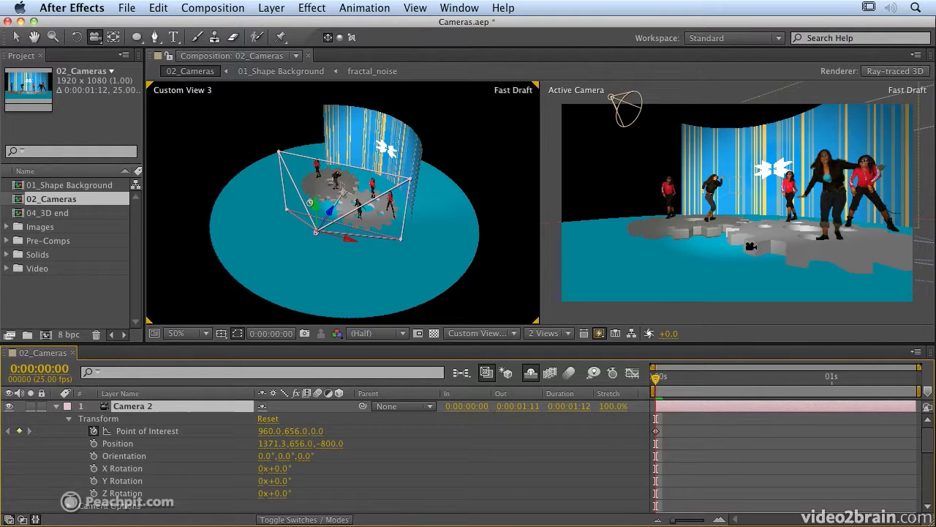
pyautogui.moveTo(752, 218); pyautogui.dragTo(738, 221)
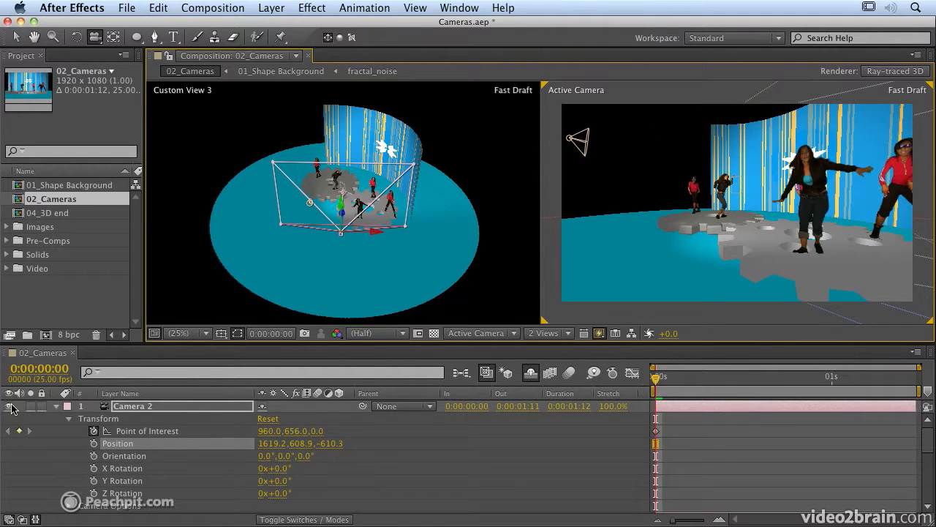
pyautogui.click(10, 407)
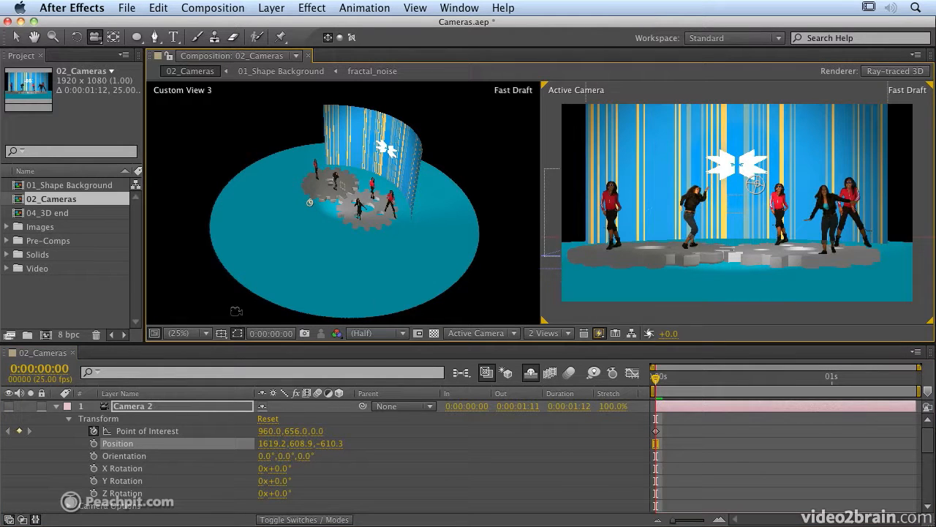
pyautogui.click(9, 407)
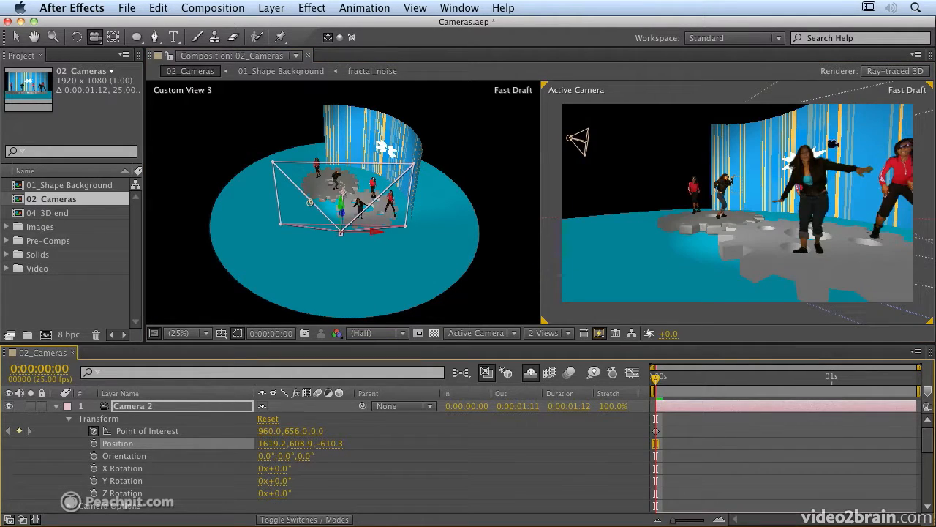
pyautogui.moveTo(795, 199); pyautogui.dragTo(798, 201)
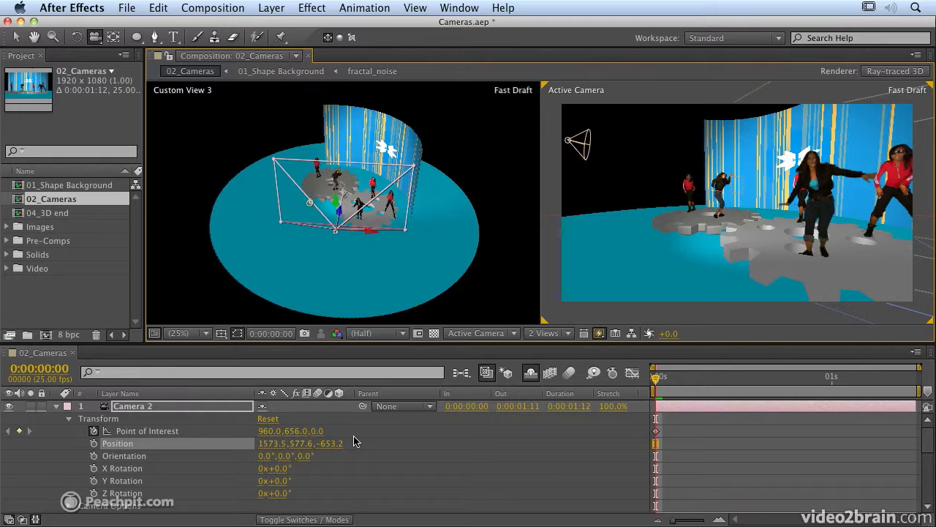
pyautogui.moveTo(736, 234); pyautogui.dragTo(736, 244)
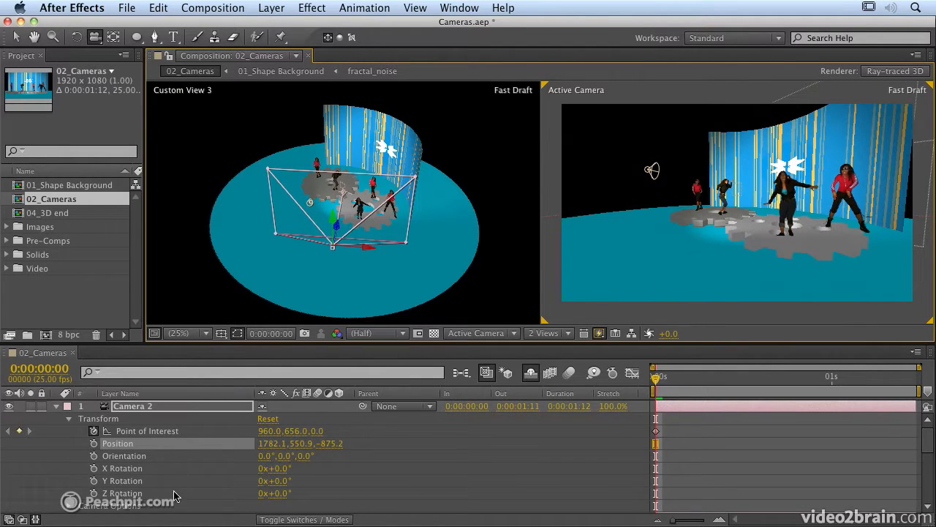
# Step: Enable keyframing for Camera 2's Position, Orientation and X, Y and Z Rotation, and switch it off again for all five
pyautogui.click(94, 443)
pyautogui.click(94, 456)
pyautogui.click(94, 468)
pyautogui.click(94, 481)
pyautogui.click(94, 493)
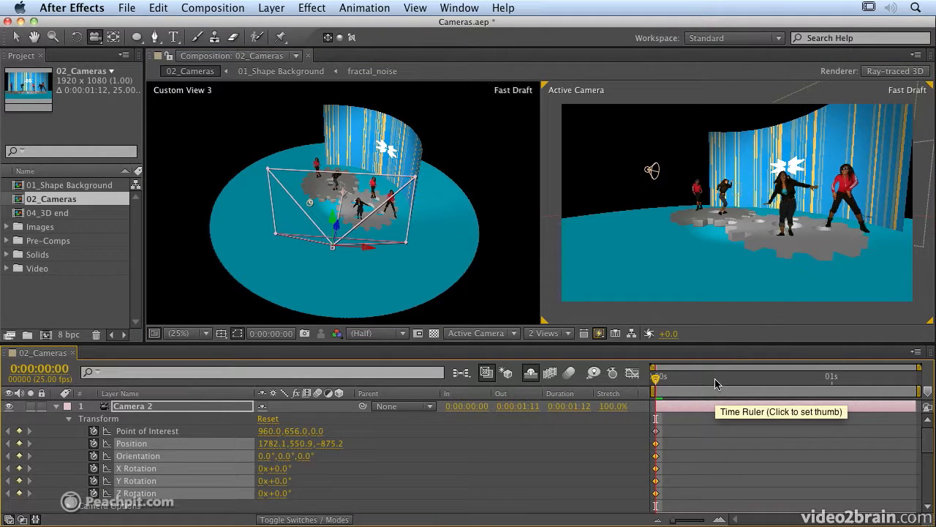
pyautogui.click(93, 443)
pyautogui.click(93, 455)
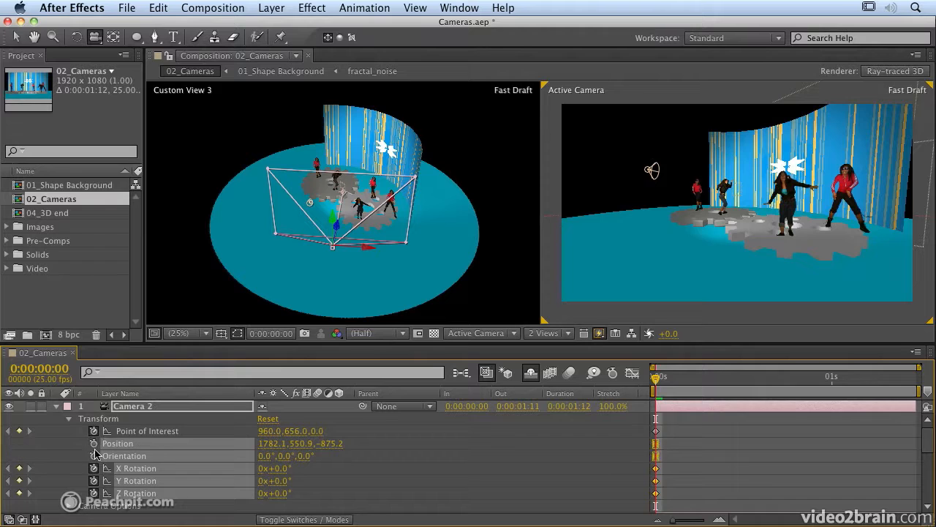
pyautogui.click(93, 468)
pyautogui.click(93, 480)
pyautogui.click(93, 493)
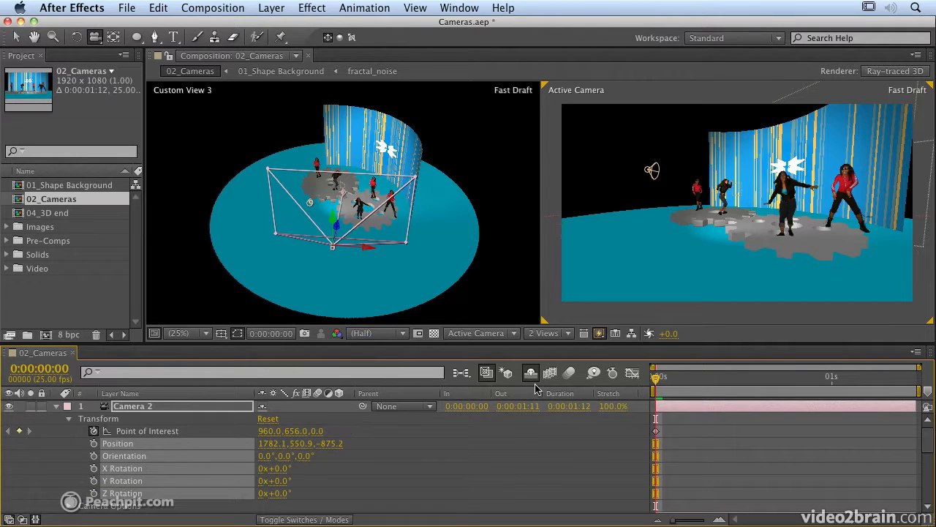
# Step: Turn on auto-keyframing and animate Camera 2 from about 1797, 551, -861 at the first frame to about 160, 193, -1403 at 0:00:01:11
pyautogui.click(614, 374)
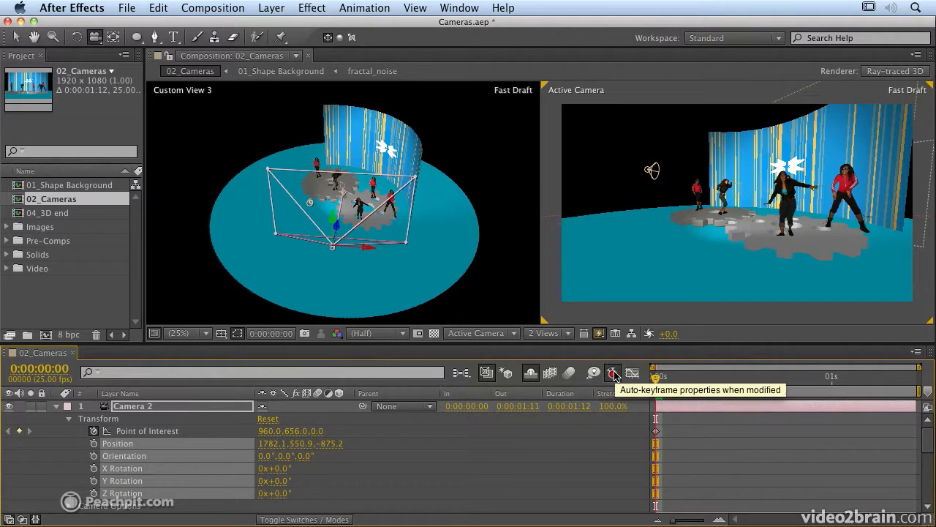
pyautogui.moveTo(754, 260); pyautogui.dragTo(742, 261)
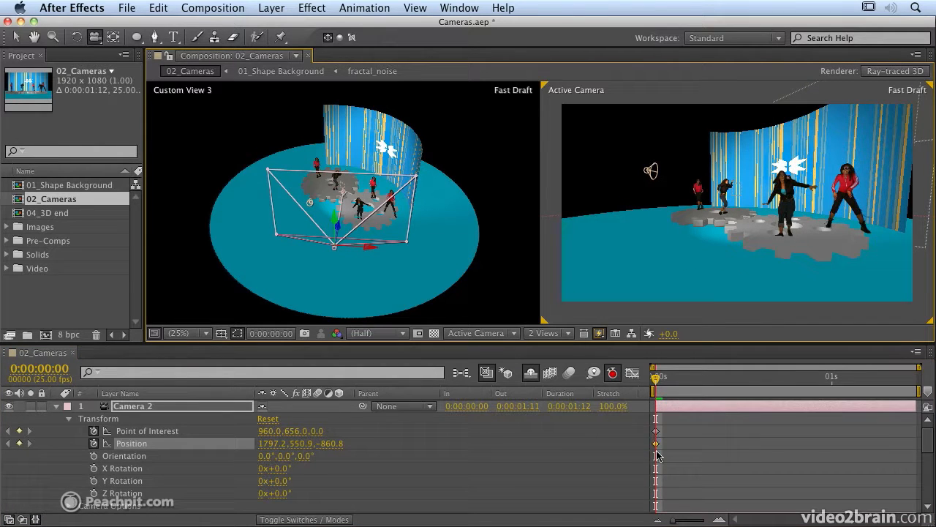
pyautogui.moveTo(703, 378); pyautogui.dragTo(910, 377)
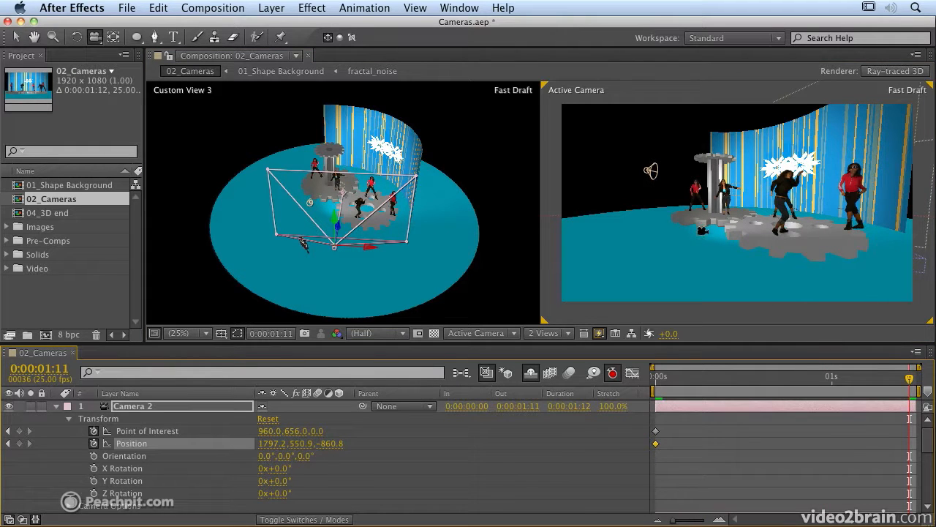
pyautogui.moveTo(704, 210); pyautogui.dragTo(824, 203)
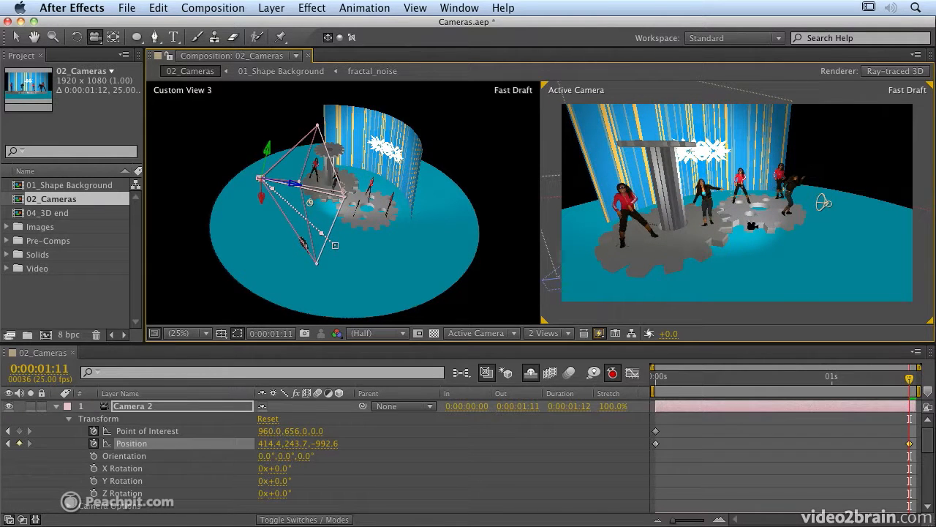
pyautogui.moveTo(824, 202); pyautogui.dragTo(864, 240)
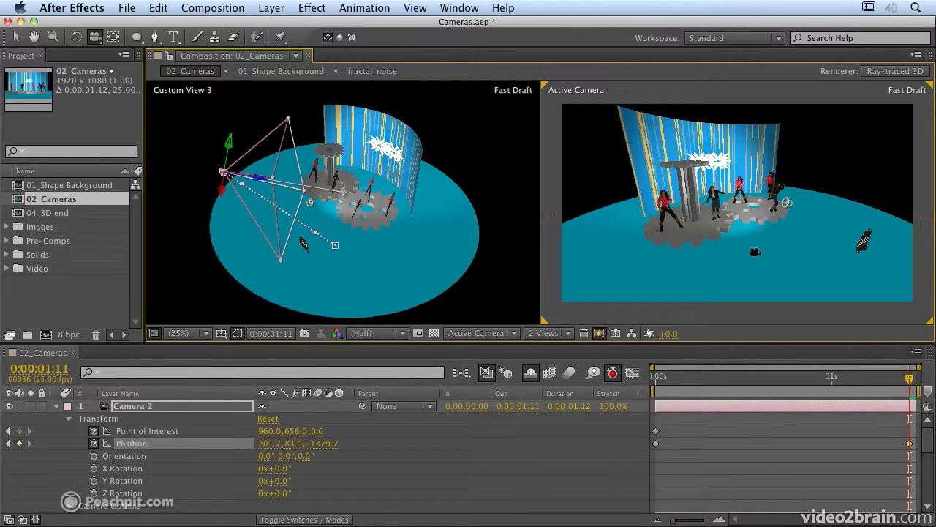
pyautogui.moveTo(756, 244); pyautogui.dragTo(758, 235)
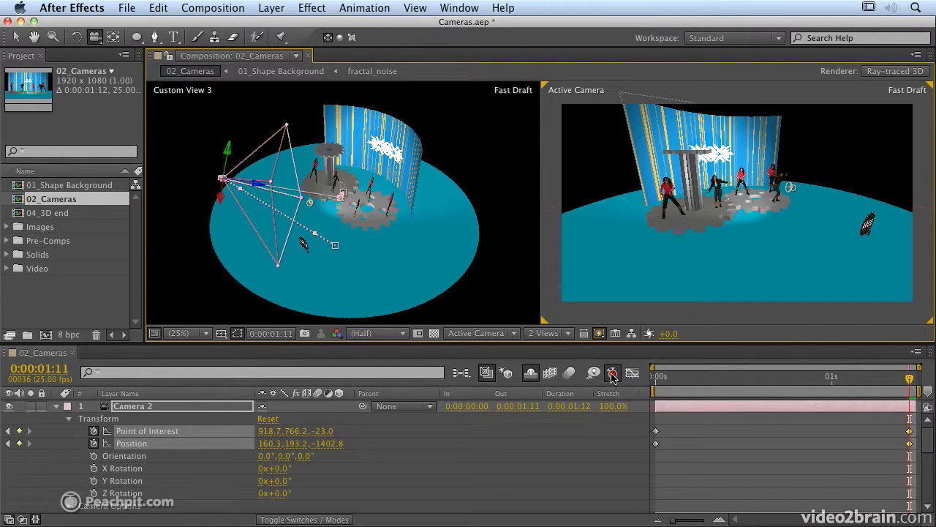
# Step: Preview Camera 2's move from the first frame and collapse the camera's properties
pyautogui.press('Home')
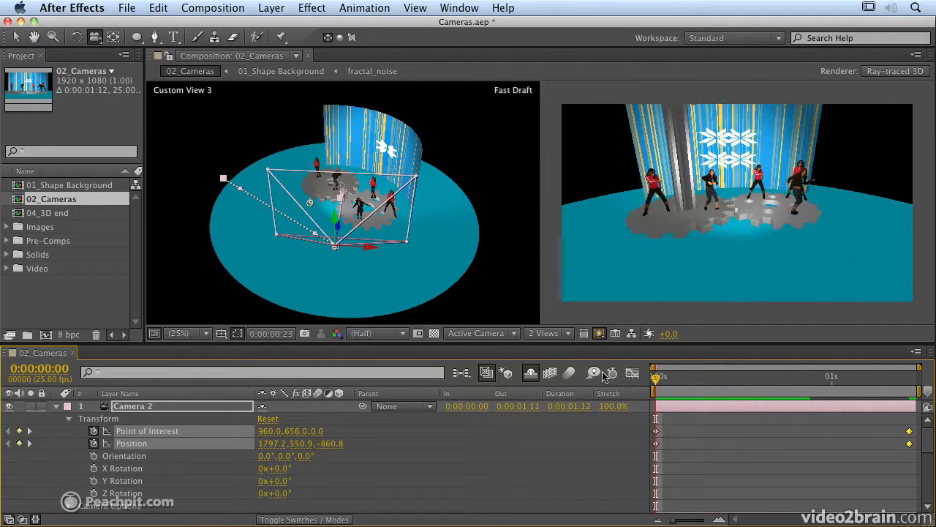
pyautogui.moveTo(699, 382); pyautogui.dragTo(559, 374)
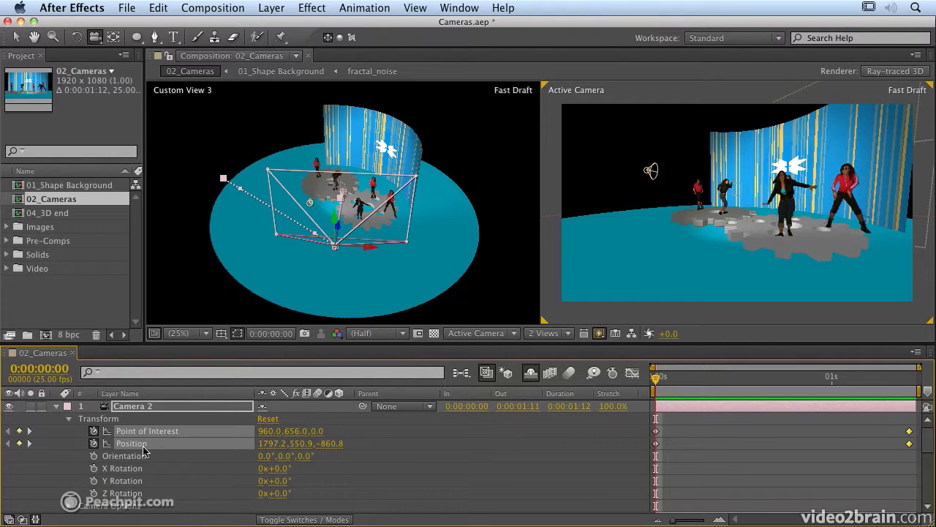
pyautogui.click(57, 408)
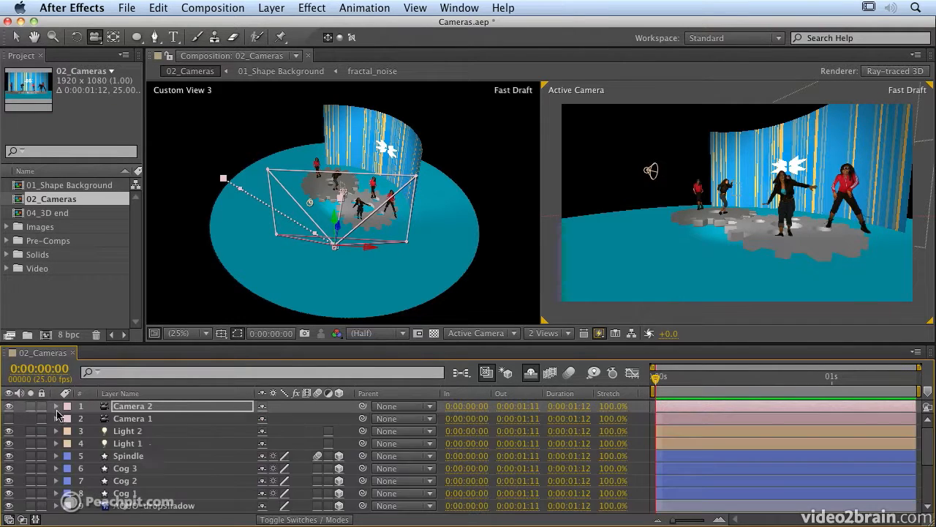
# Step: Select the hiphopgirl layer 19 and make the Active Camera view look at it at the first frame
pyautogui.scroll(-6, 160, 450)
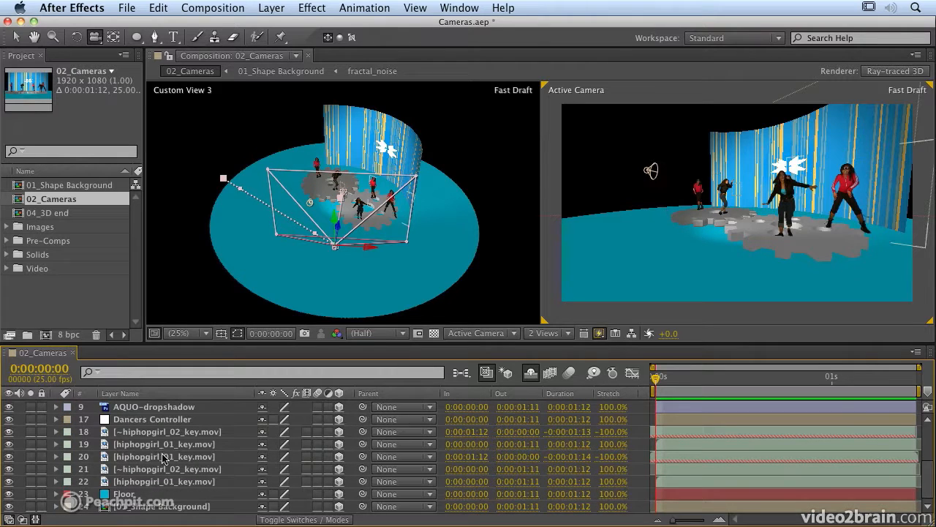
pyautogui.click(167, 458)
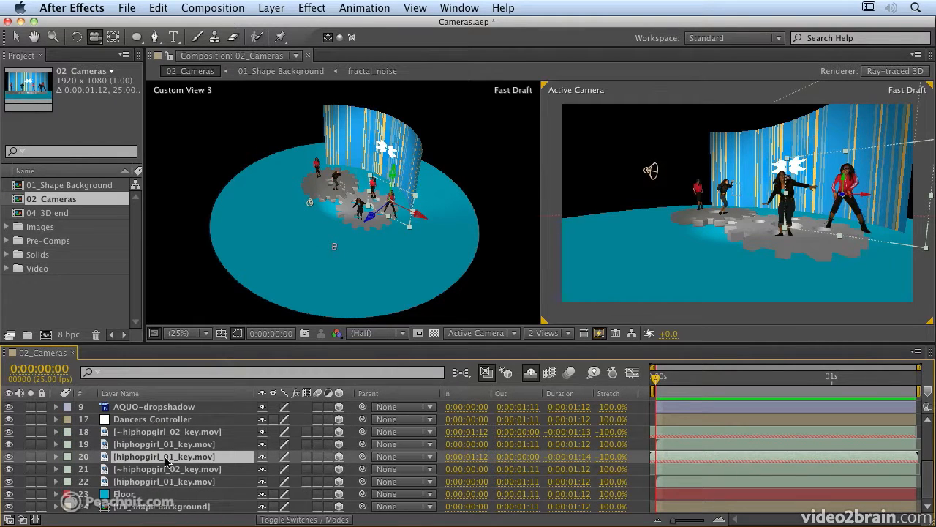
pyautogui.click(169, 433)
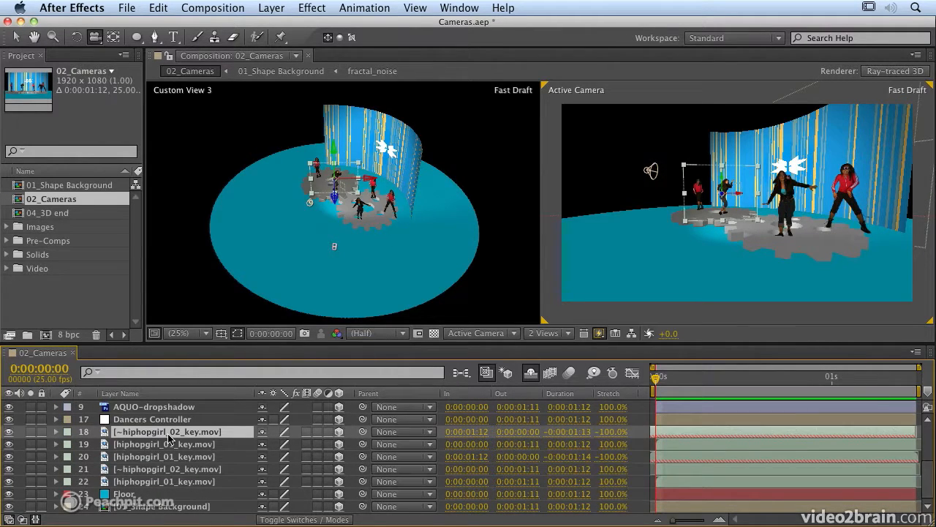
pyautogui.click(168, 444)
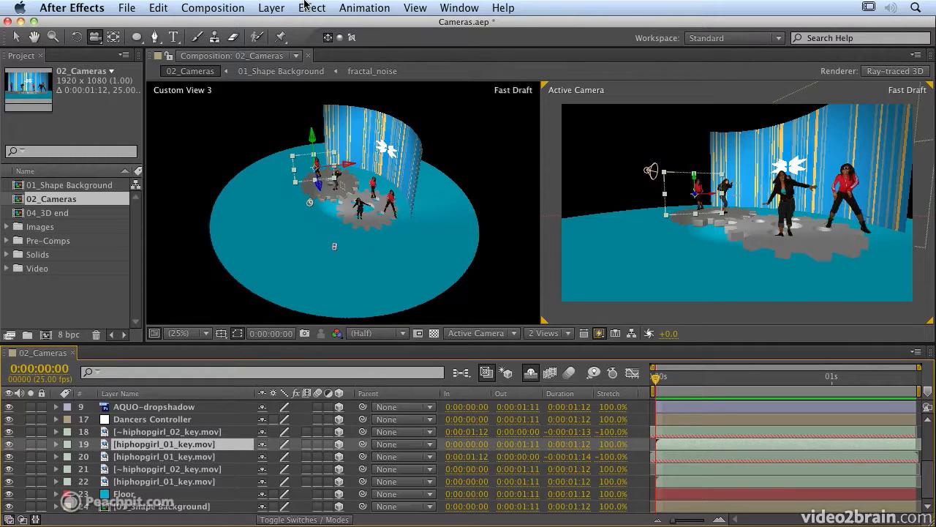
pyautogui.click(418, 8)
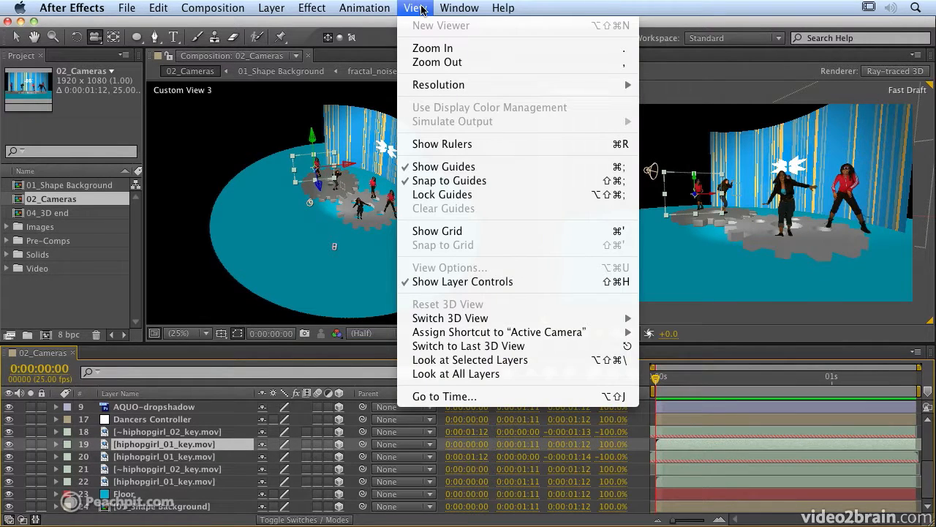
pyautogui.click(469, 360)
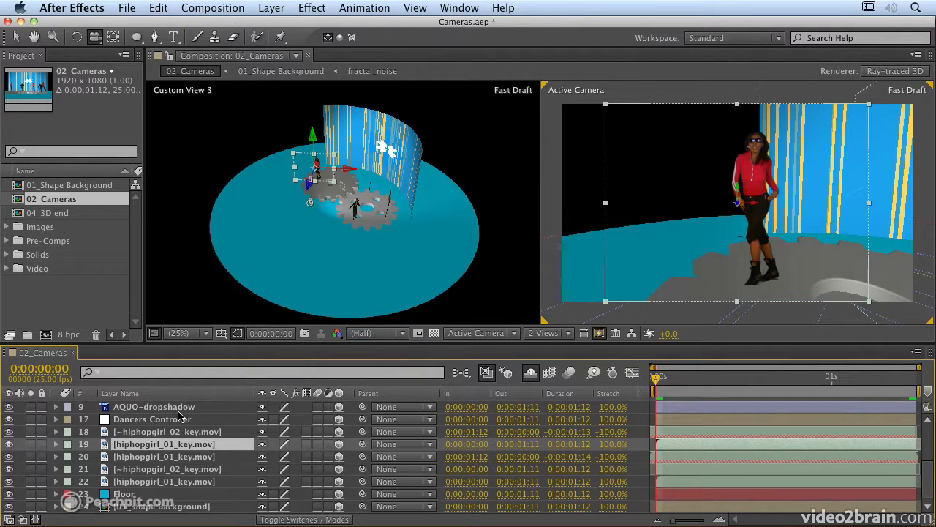
# Step: With auto-keyframing turned on, make the Active Camera view look at all layers at the first frame and reveal Camera 2's keyframed properties
pyautogui.scroll(4, 185, 409)
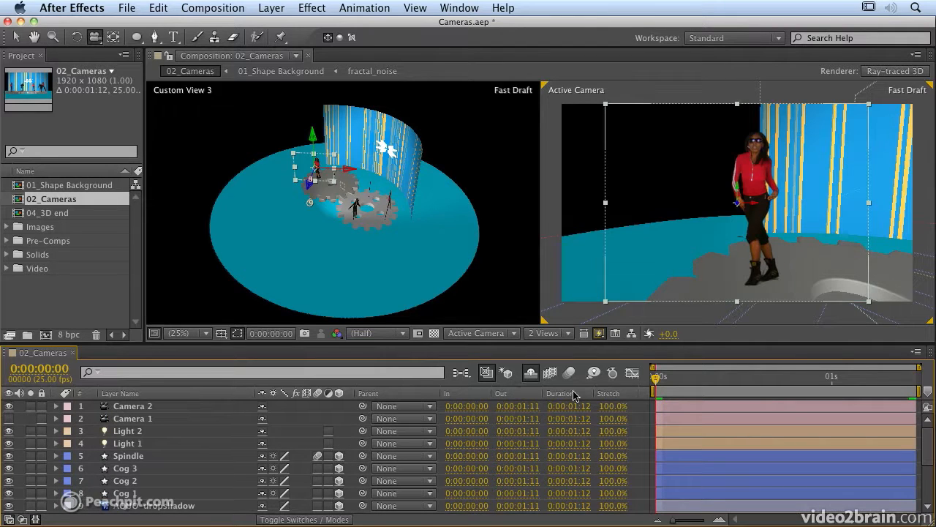
pyautogui.click(613, 372)
pyautogui.click(412, 8)
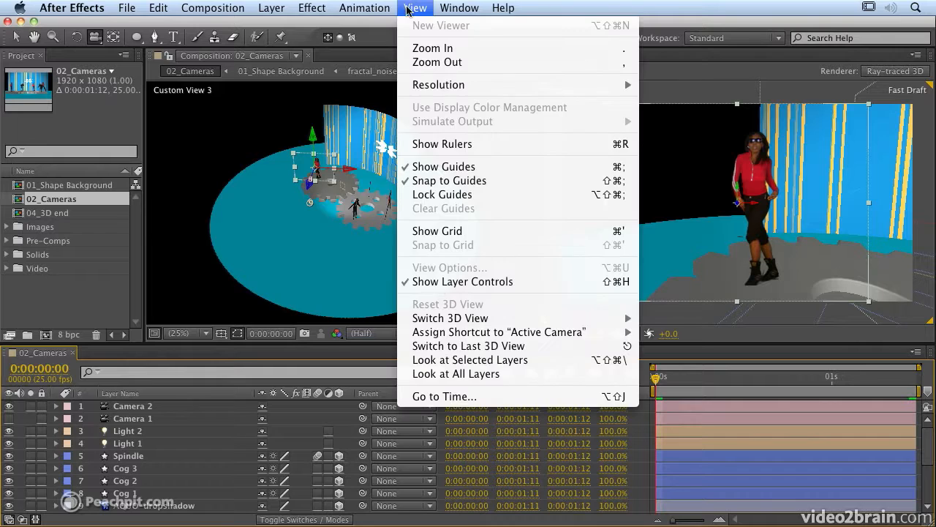
pyautogui.click(436, 374)
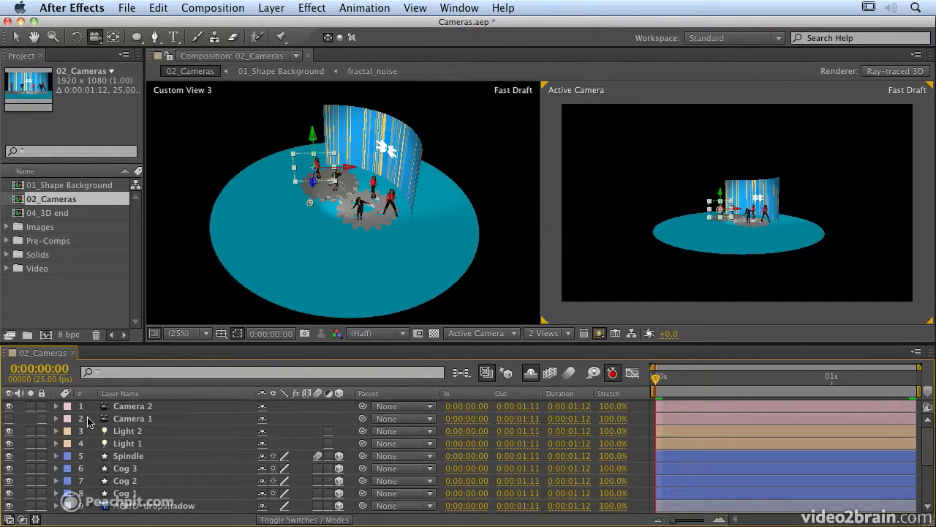
pyautogui.click(126, 408)
pyautogui.press('u')
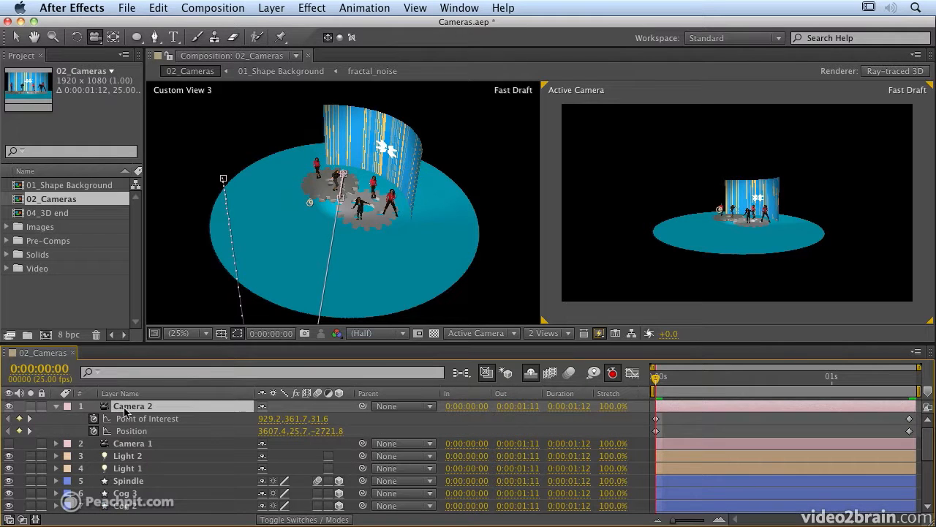
# Step: Make the Active Camera view look at the hiphopgirl layer 22 at 0:00:01:11 and preview the camera move from the first frame
pyautogui.moveTo(700, 384); pyautogui.dragTo(924, 380)
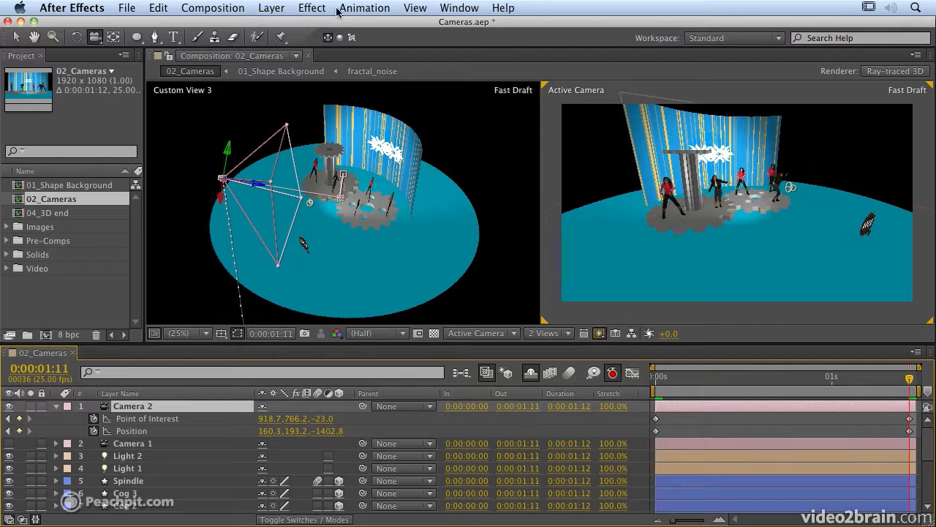
pyautogui.scroll(-5, 142, 439)
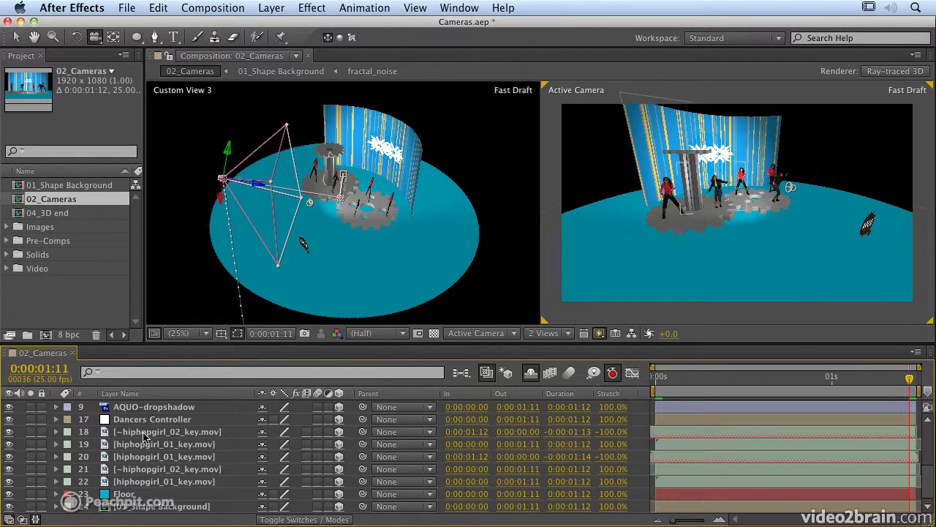
pyautogui.click(144, 433)
pyautogui.click(165, 483)
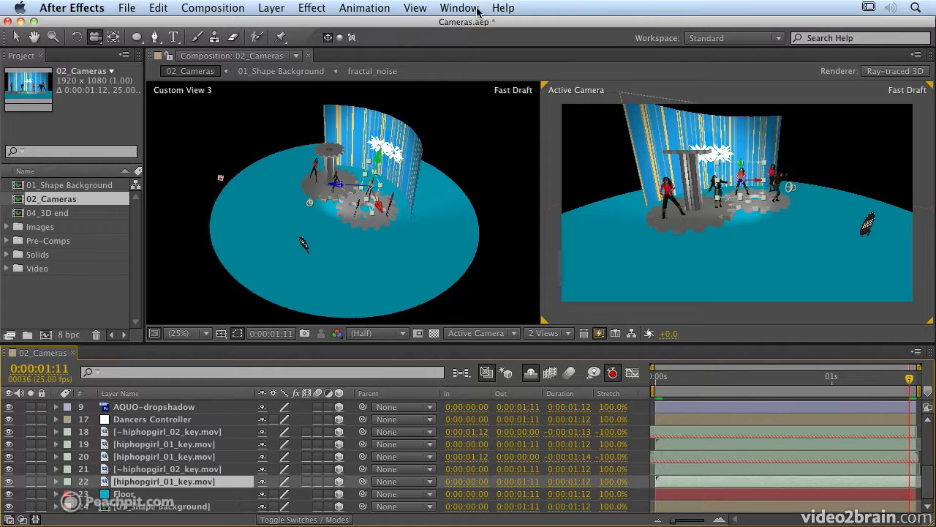
pyautogui.click(415, 7)
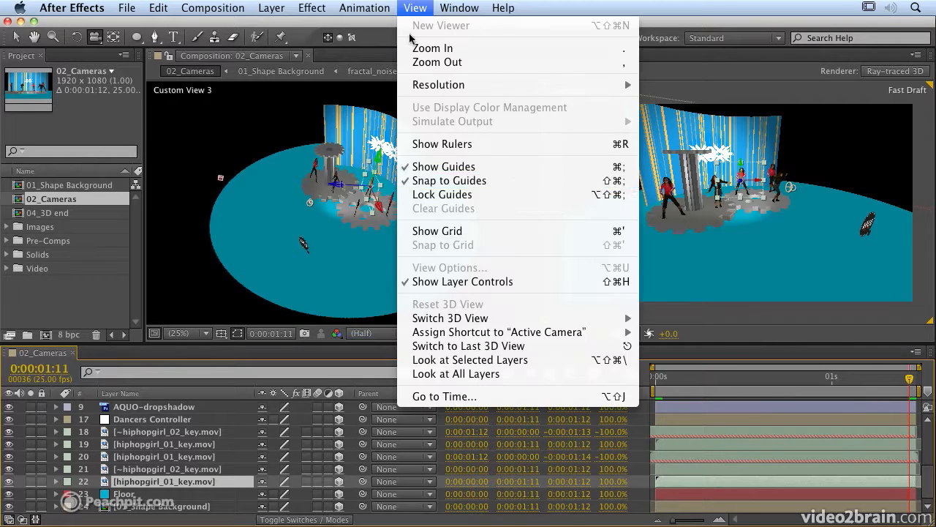
pyautogui.click(464, 360)
pyautogui.moveTo(683, 378); pyautogui.dragTo(635, 375)
pyautogui.press('space')
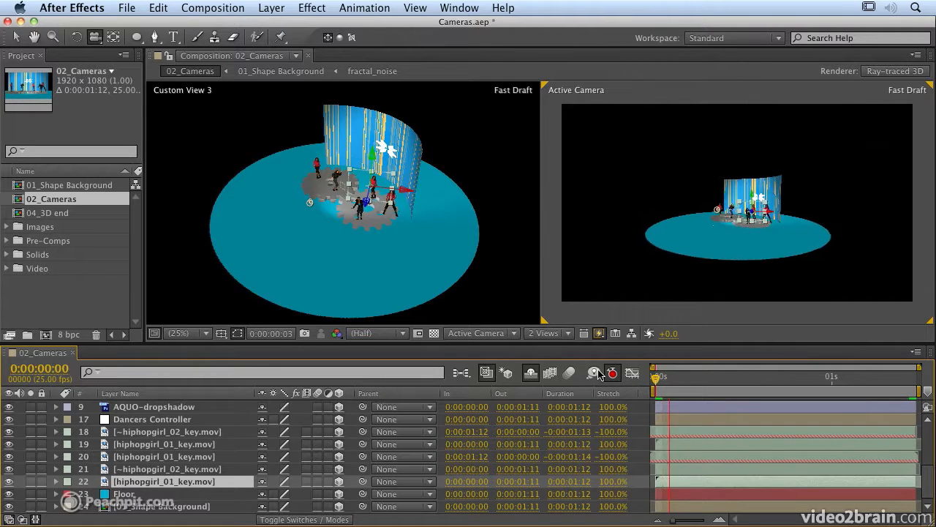